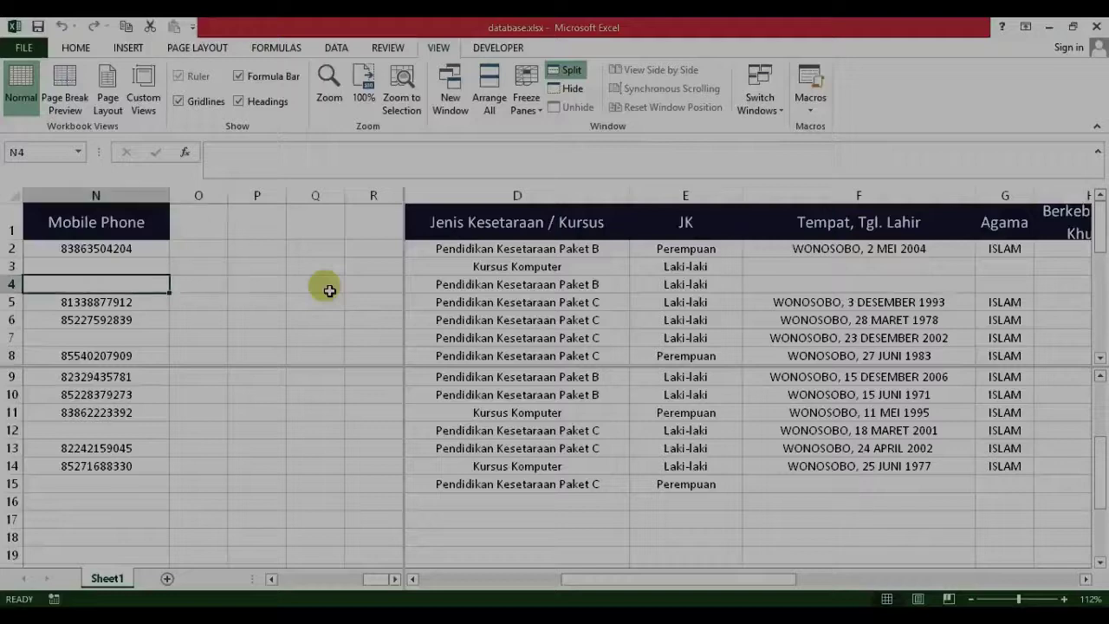
Step left and right along row 4 of the student table with the arrow keys
key(Left)
key(Left)
key(Left)
key(Left)
key(Left)
key(Left)
key(Left)
key(Left)
key(Left)
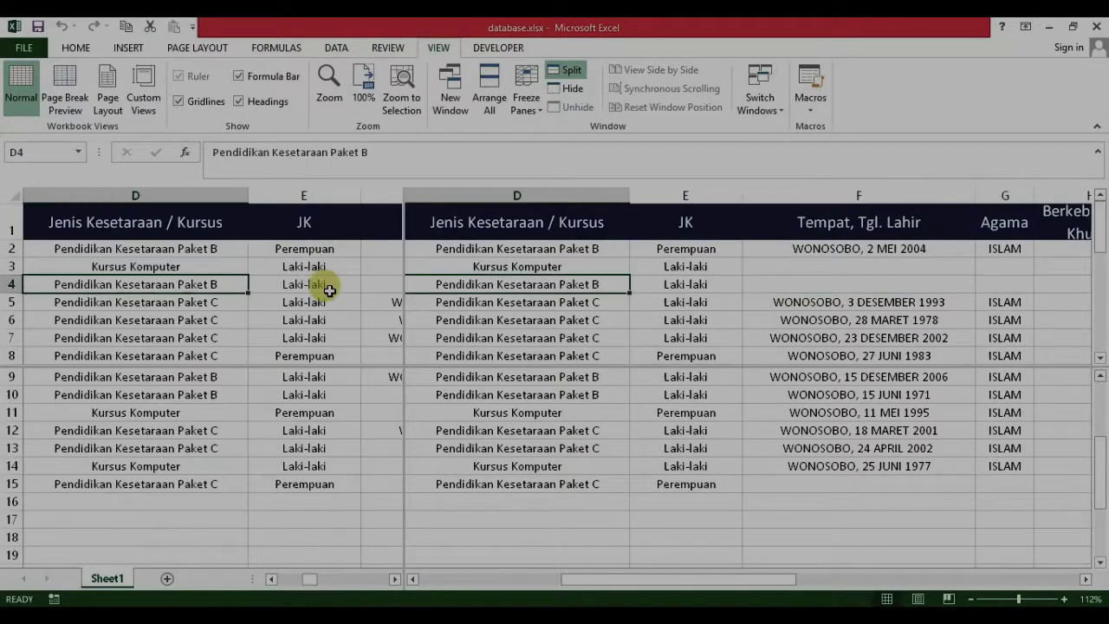
key(Left)
key(Left)
key(Left)
key(Right)
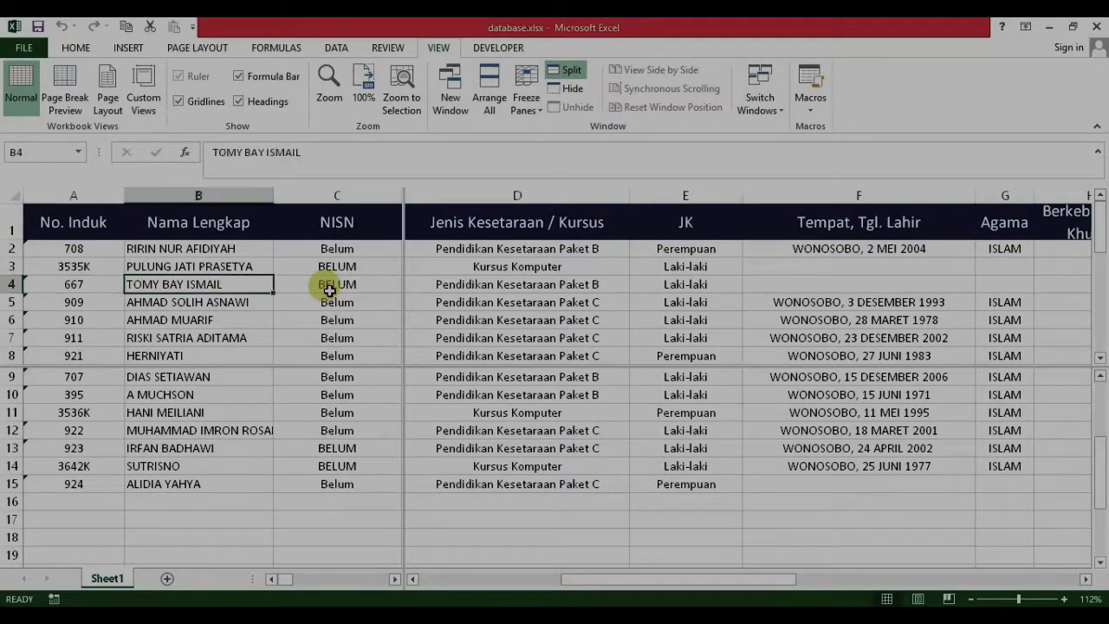
key(Right)
key(Right)
key(Right)
key(Right)
key(Right)
key(Right)
key(Right)
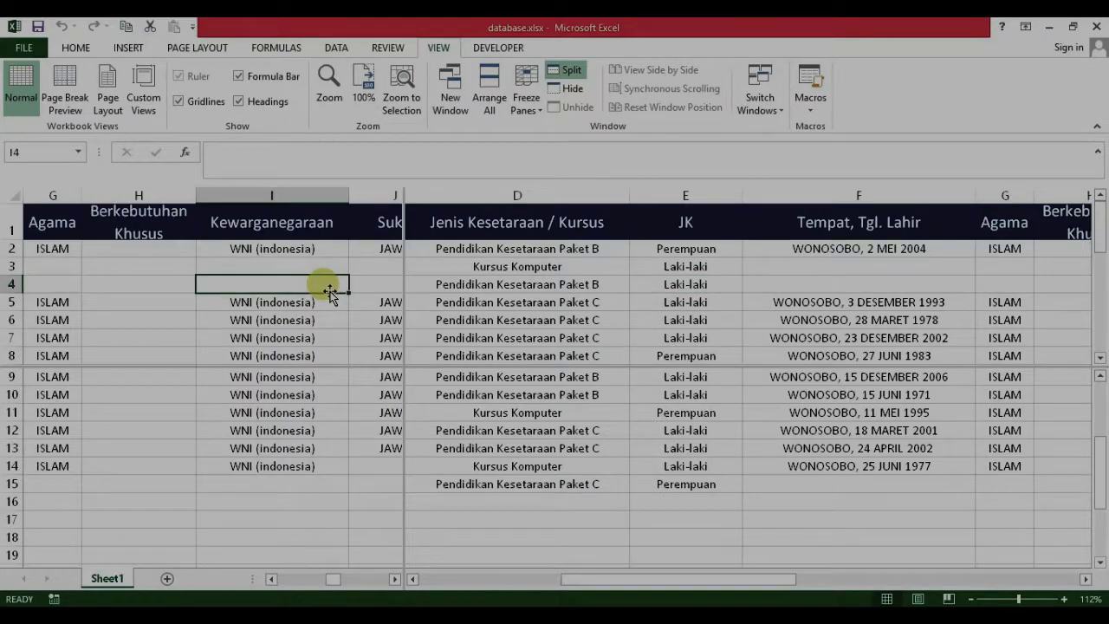
key(Left)
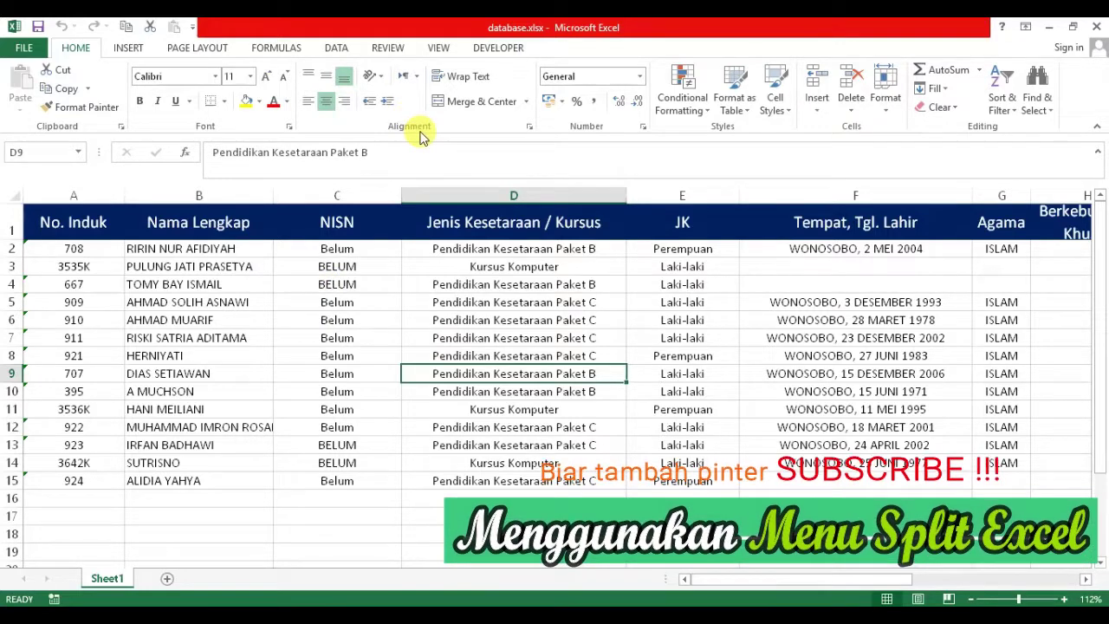
Split the sheet into panes with View > Split, then select D3 and C4
click(439, 50)
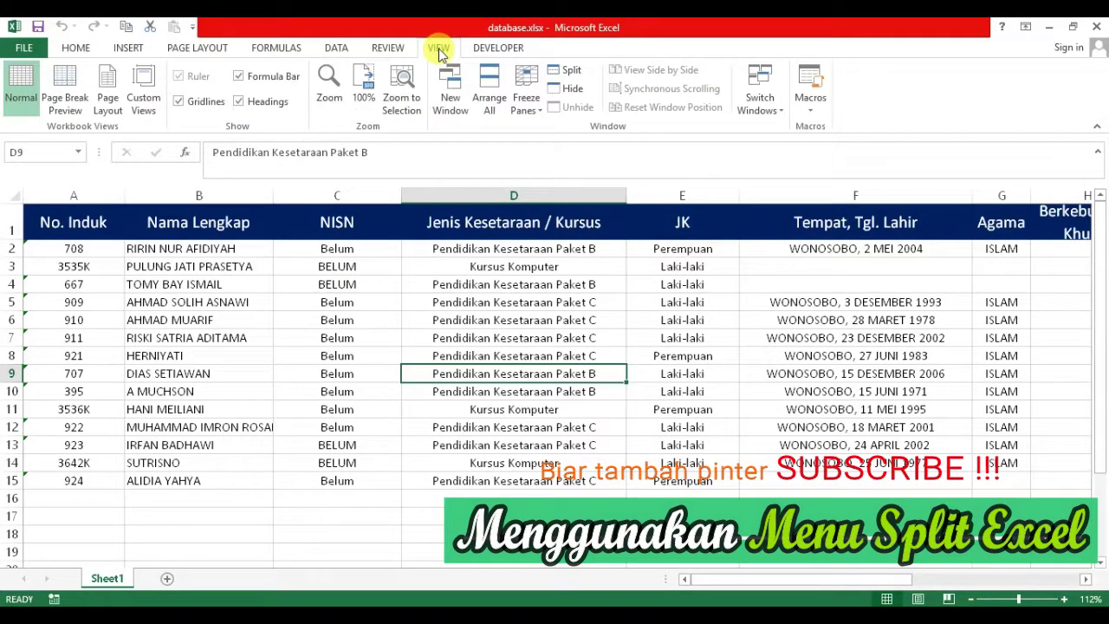
click(572, 75)
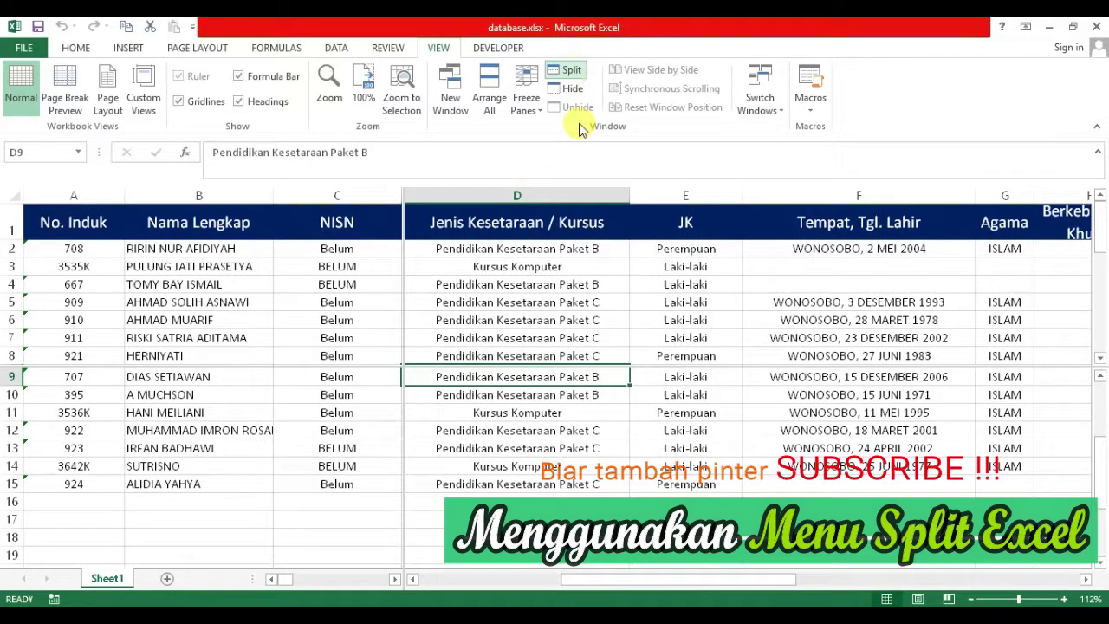
click(520, 266)
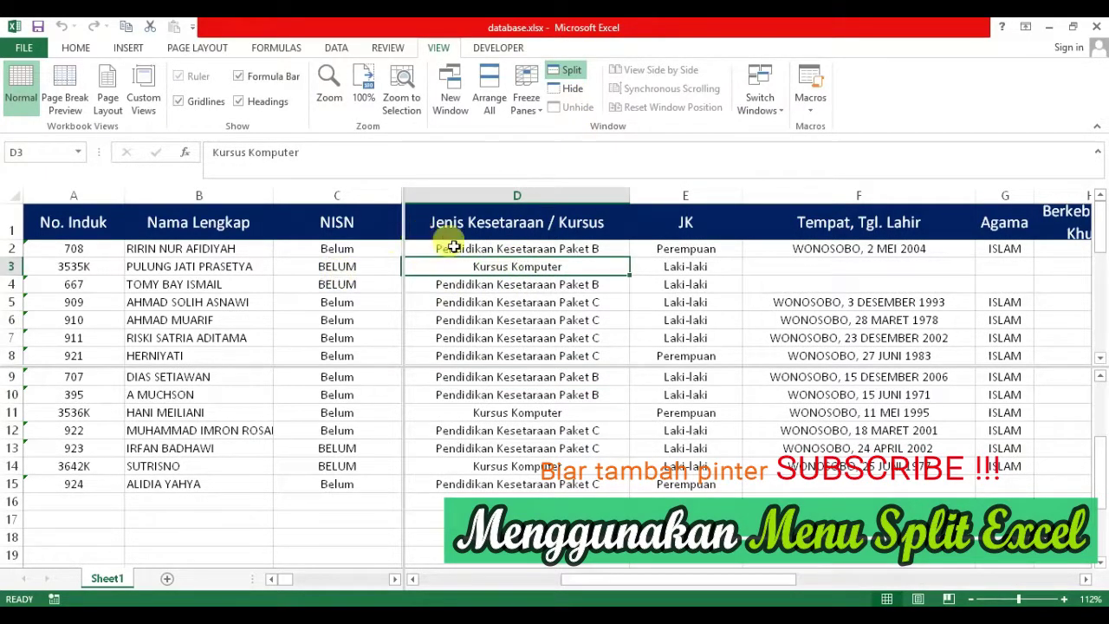
click(329, 288)
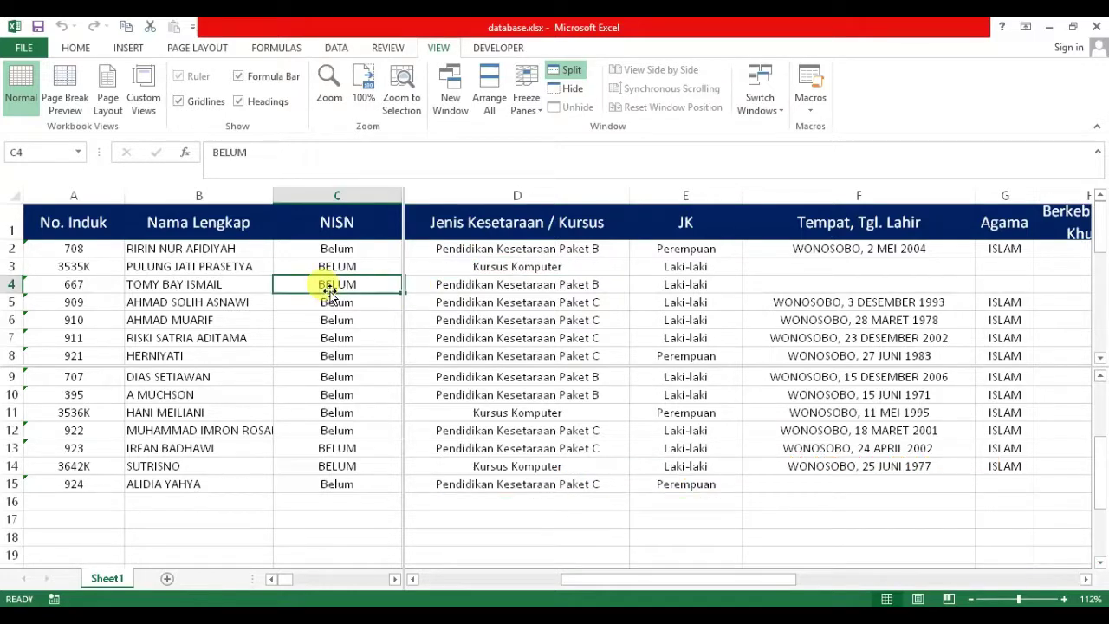
Move across row 4 in the split panes to reveal the later columns
key(Left)
key(Left)
key(Right)
key(Right)
key(Right)
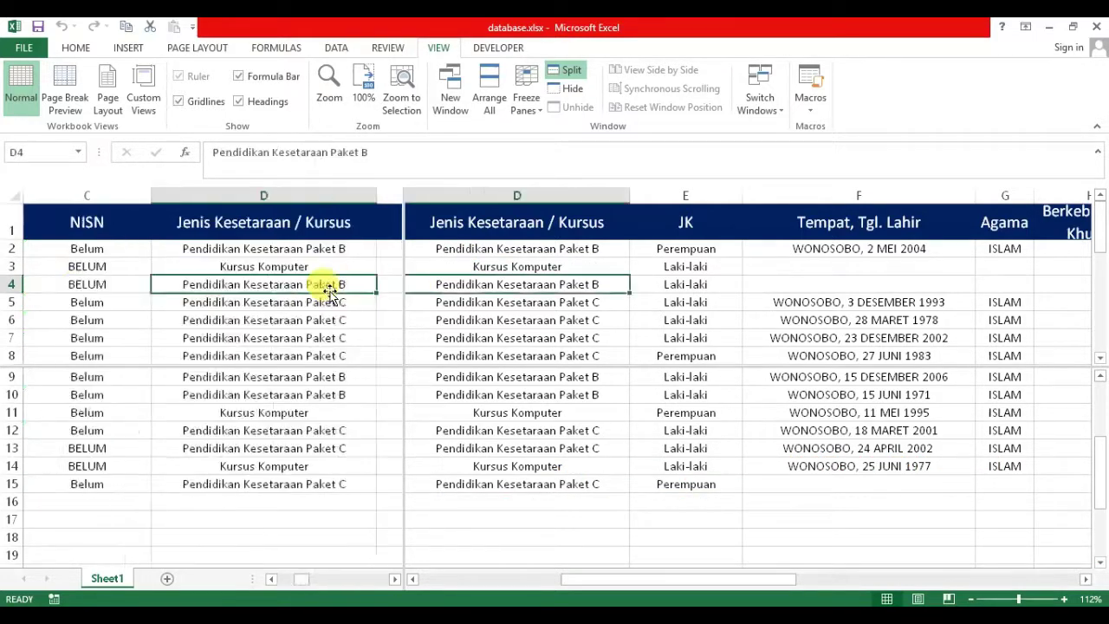
key(Right)
key(Right)
key(Right)
key(Right)
key(Right)
key(Right)
key(Right)
key(Left)
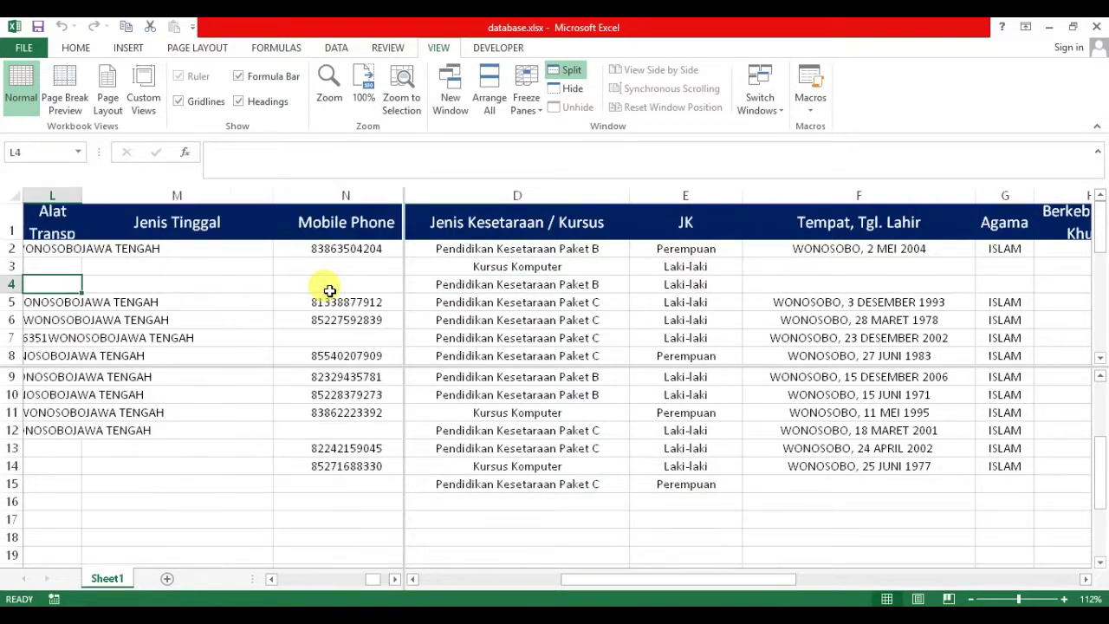
key(Left)
key(Left)
key(Left)
key(Left)
key(Left)
key(Left)
key(Left)
key(Left)
key(Left)
key(Left)
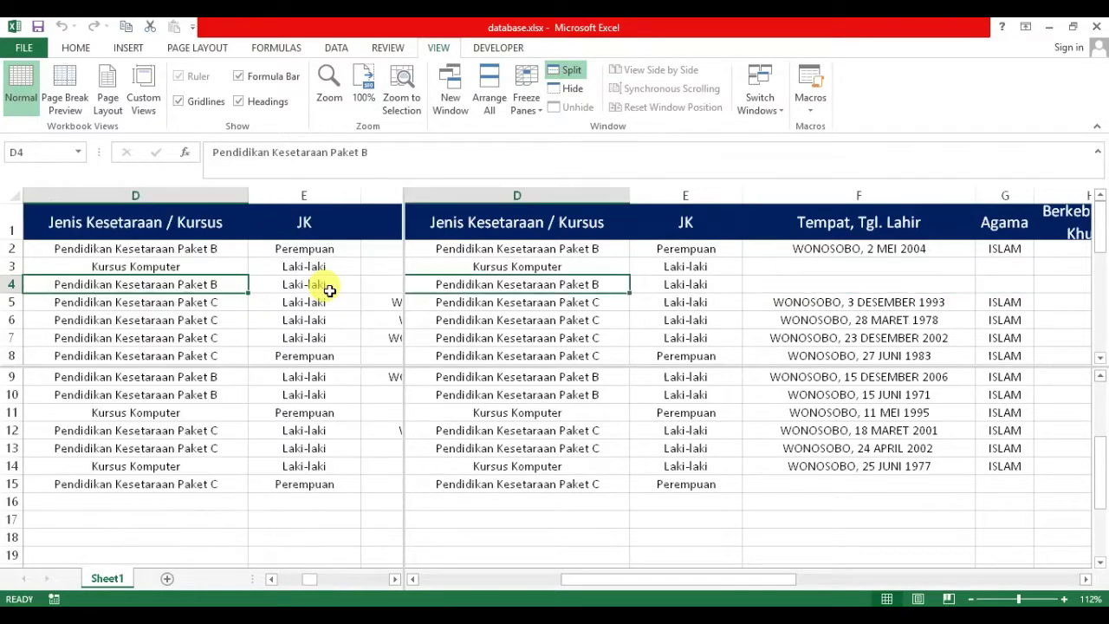
key(Left)
key(Left)
key(Left)
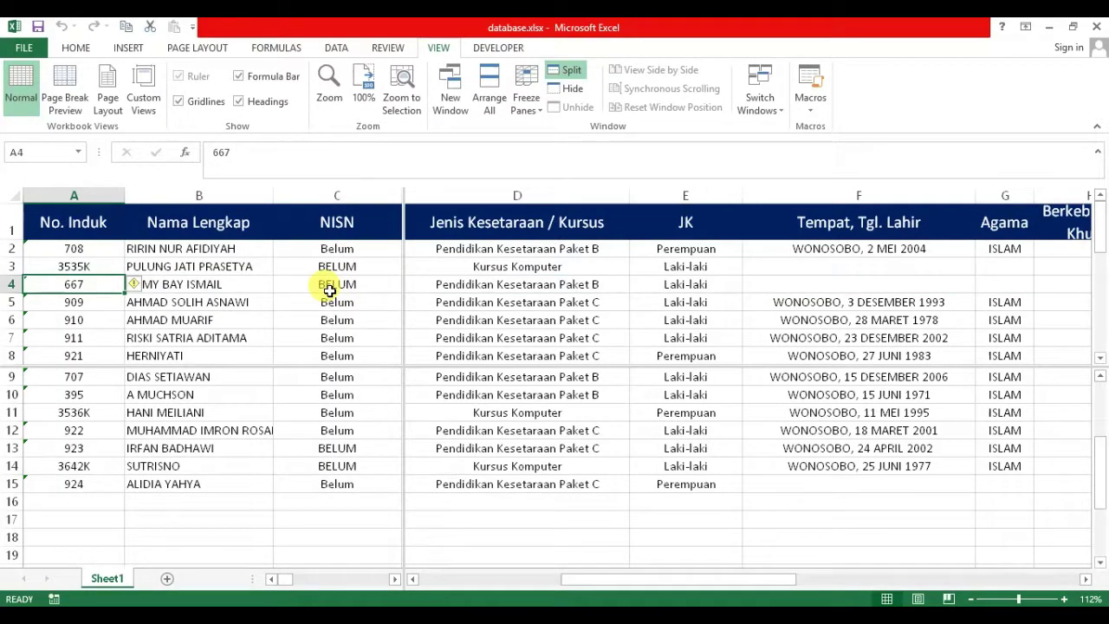
key(Right)
key(Right)
key(Right)
key(Right)
key(Right)
key(Right)
key(Right)
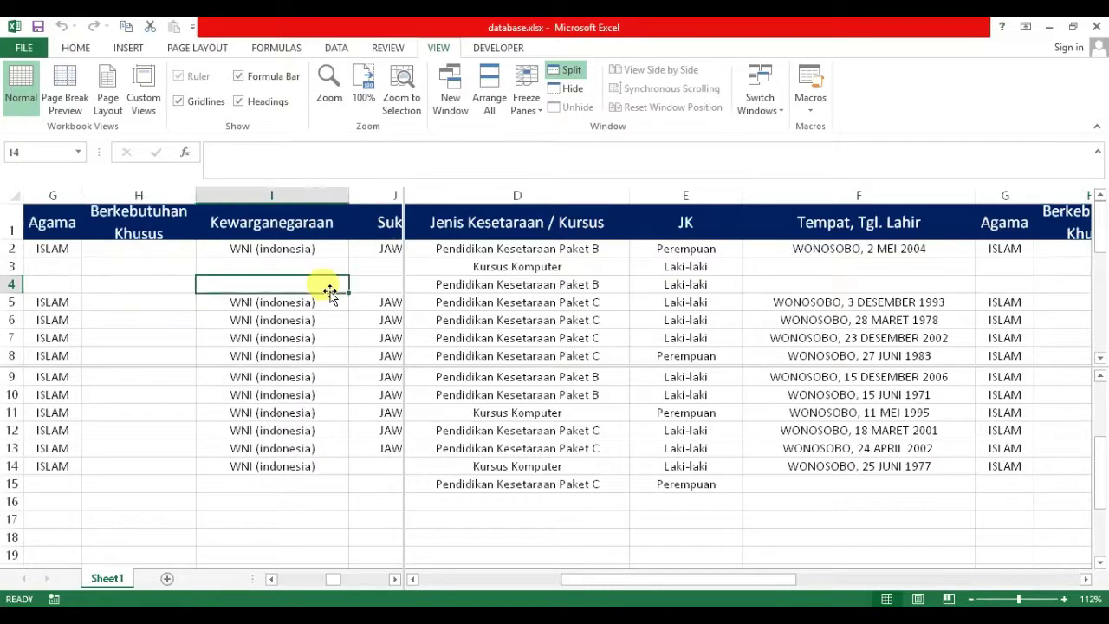
key(Left)
key(Left)
key(Left)
key(Left)
key(Left)
key(Right)
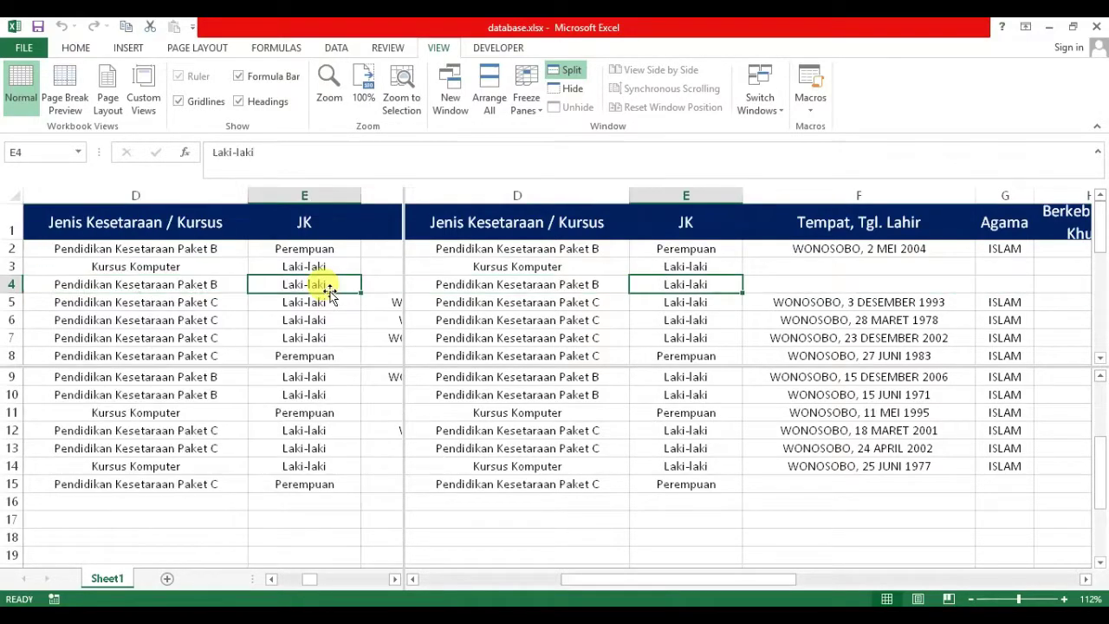
key(Right)
Move up to cell F3, discard the stray 'w' entry, and step left
key(Up)
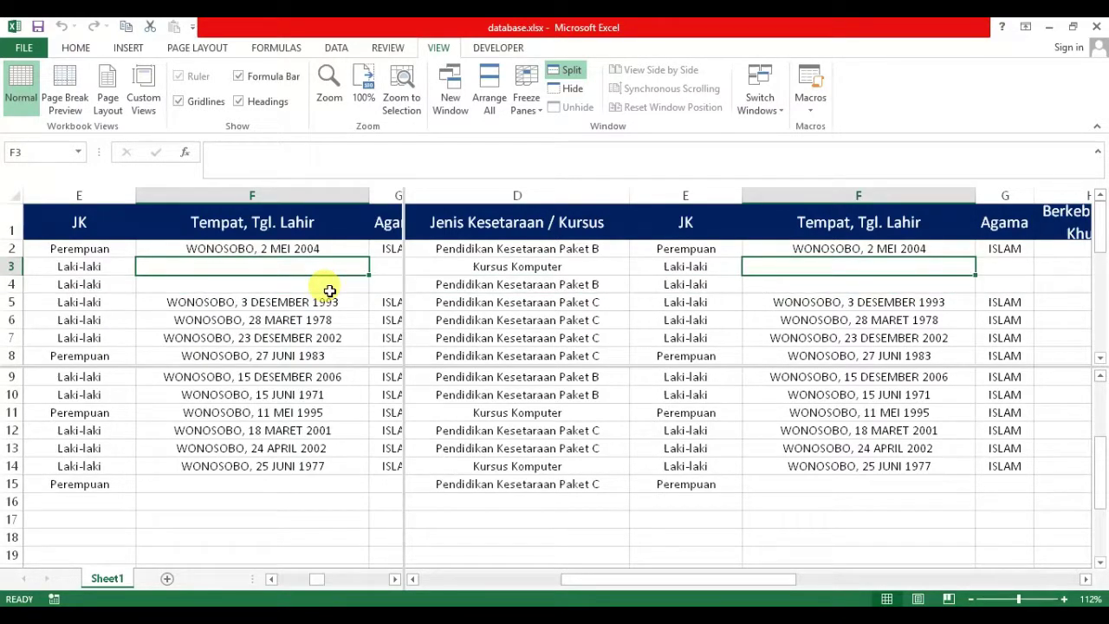
text(w)
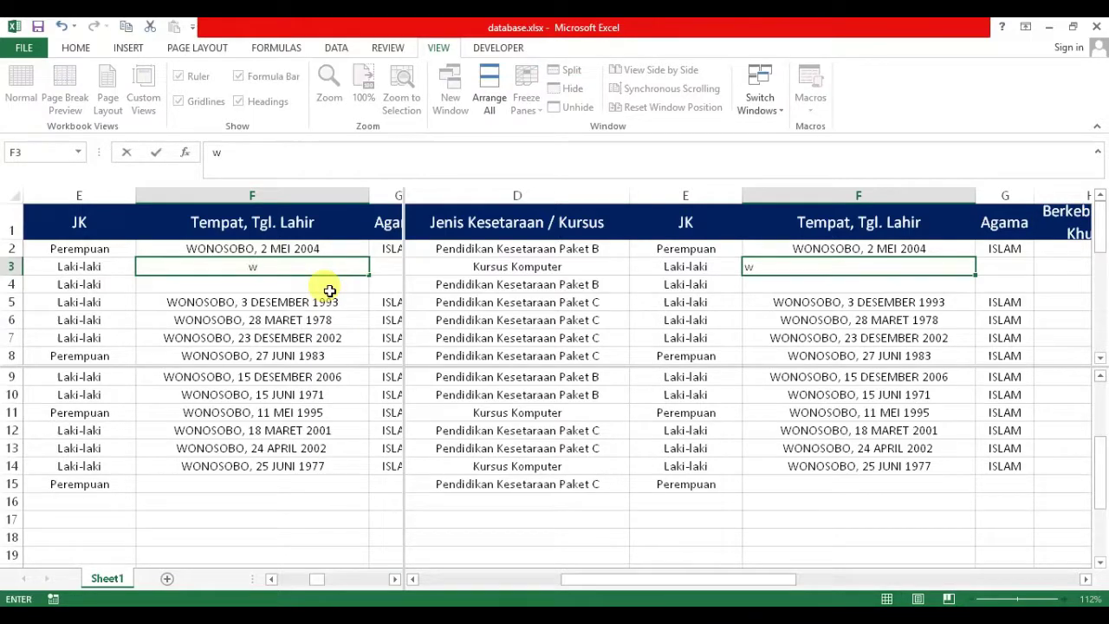
key(Escape)
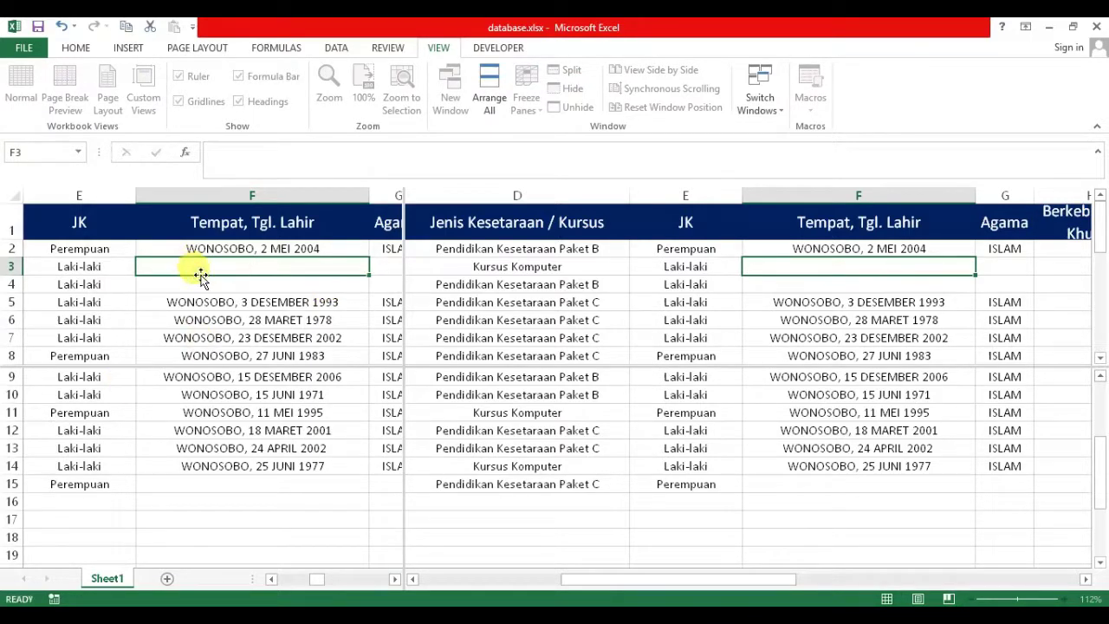
key(Left)
key(Left)
key(Left)
key(Left)
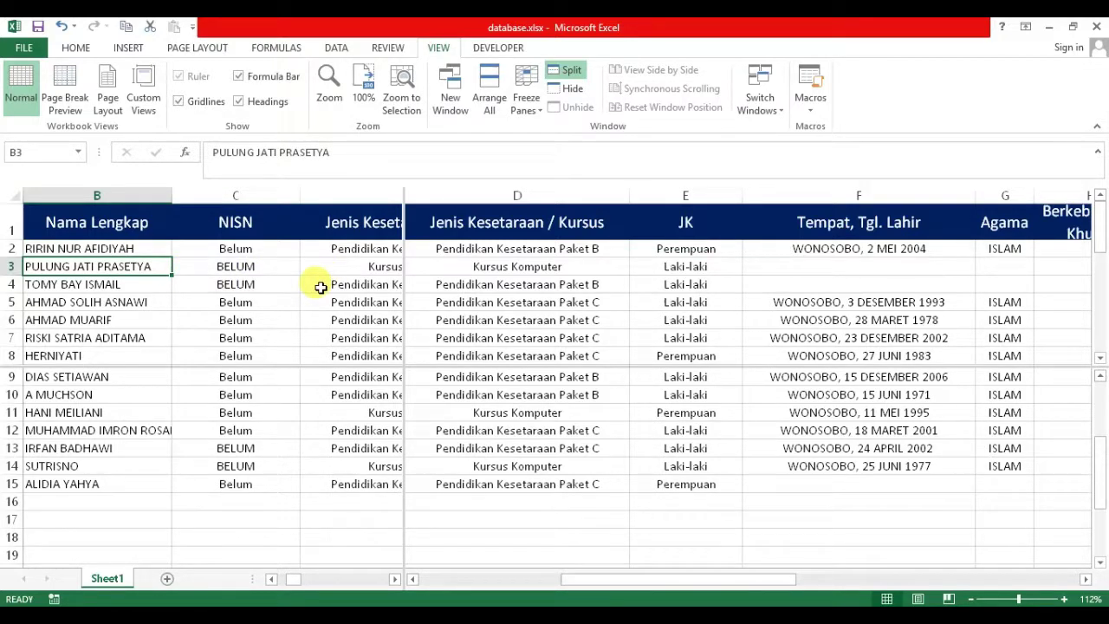
click(572, 71)
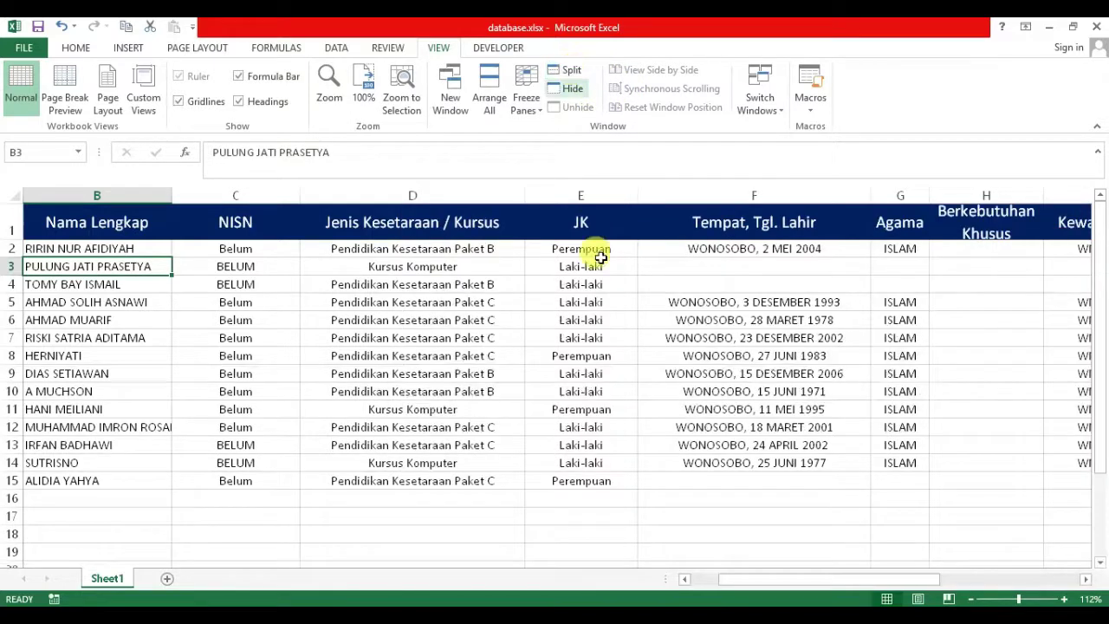
click(564, 322)
key(Right)
key(Right)
key(Right)
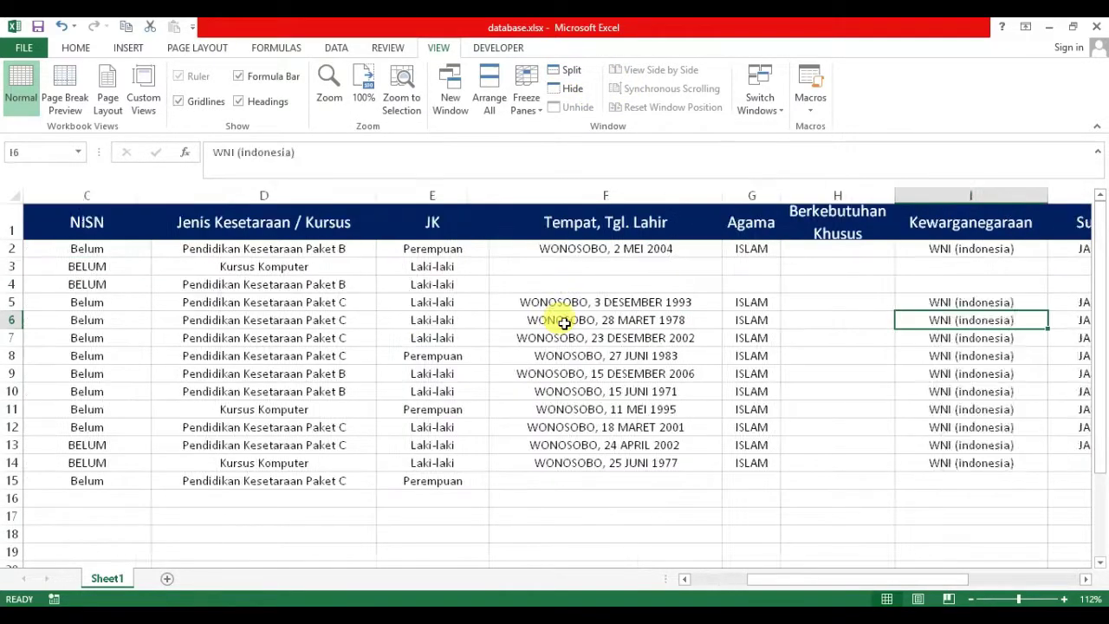
key(Right)
key(Right)
key(Right)
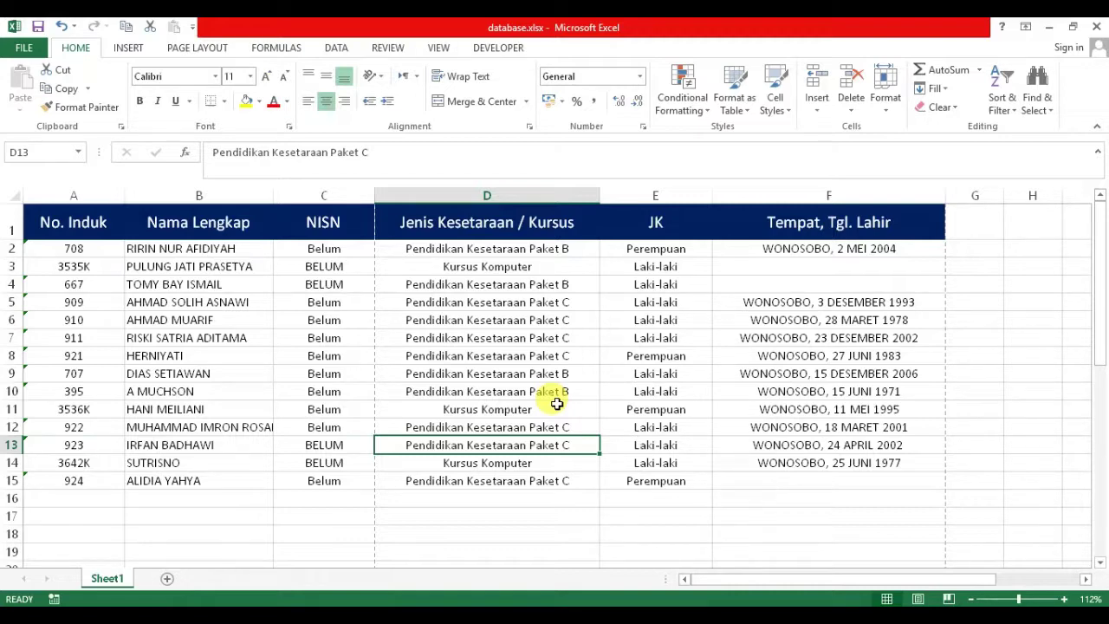
Freeze the student table's header row with View > Freeze Panes > Freeze Top Row
click(438, 50)
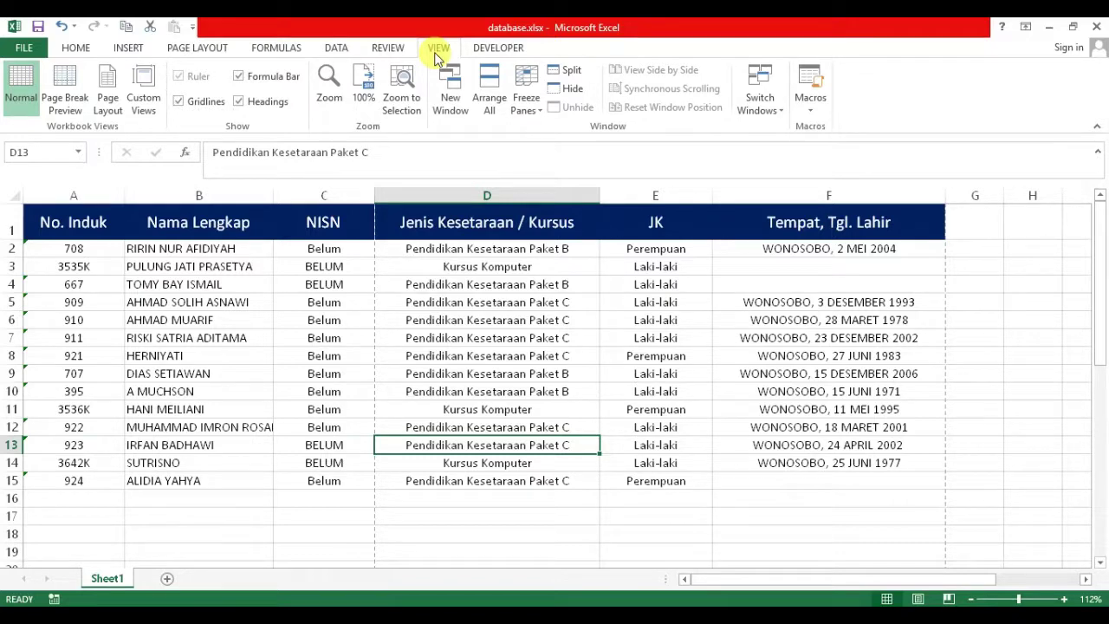
click(528, 103)
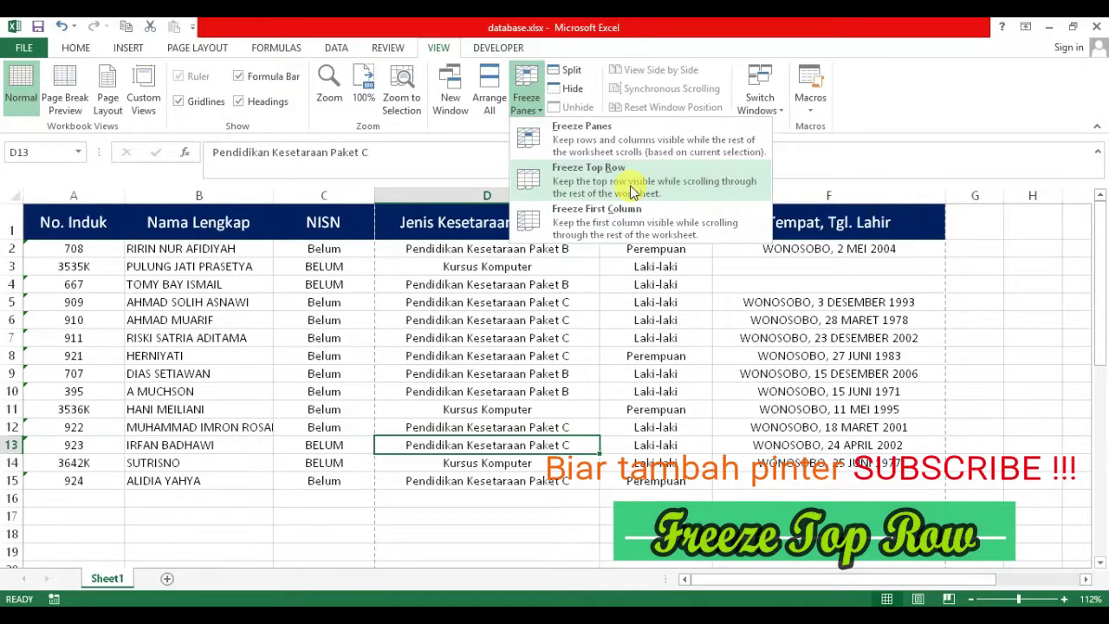
click(631, 191)
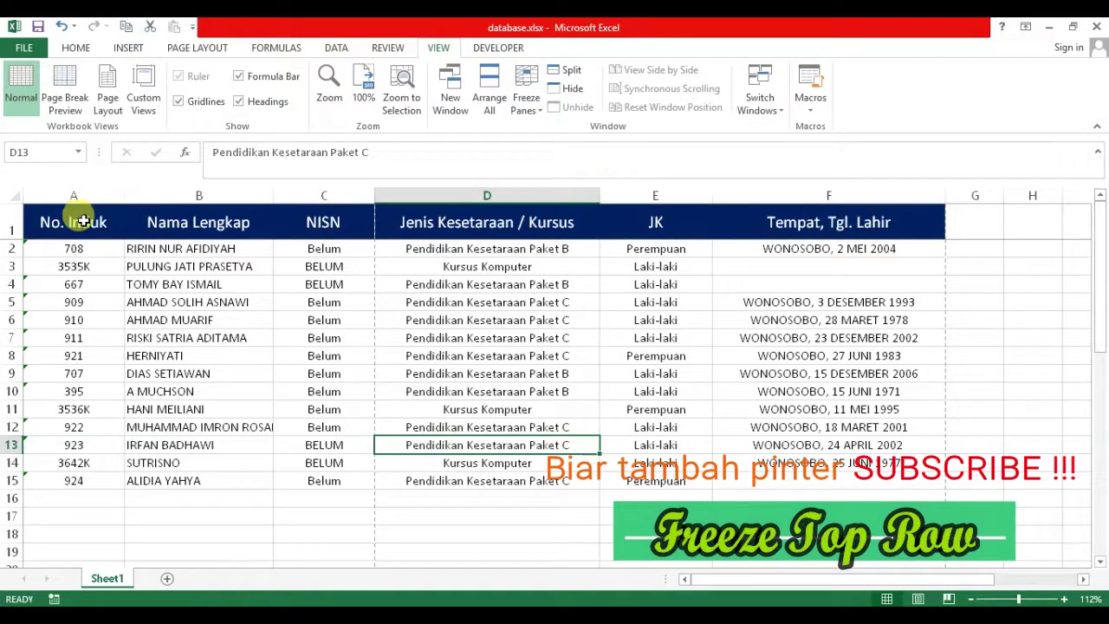
Select header row A1:F1 and cell D4, then scroll to test the frozen header
click(45, 222)
drag(46, 222, 910, 227)
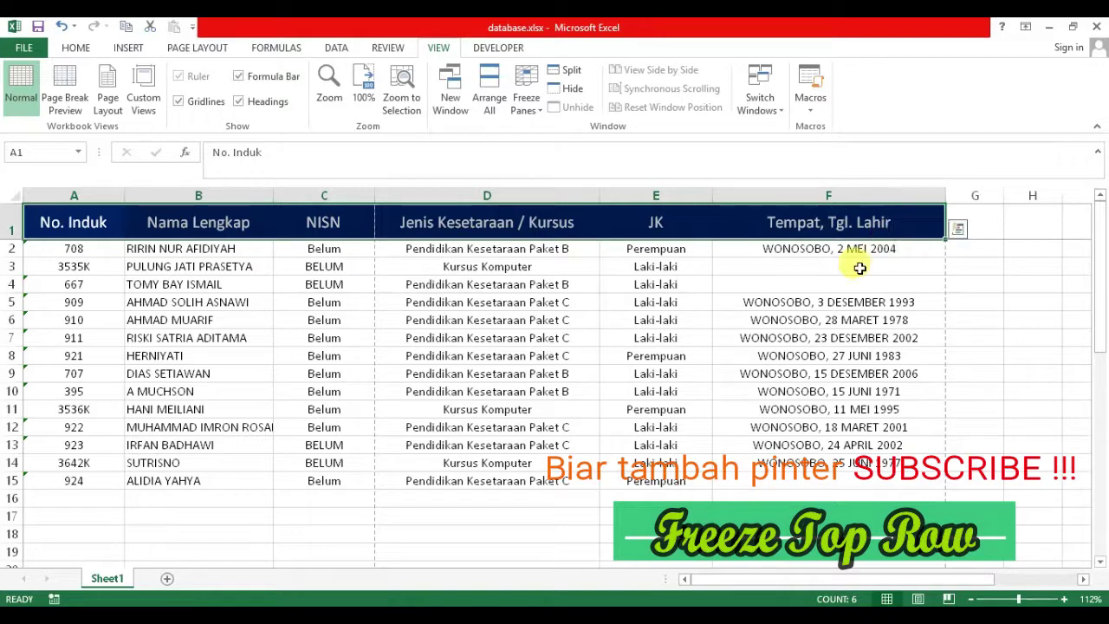
click(520, 284)
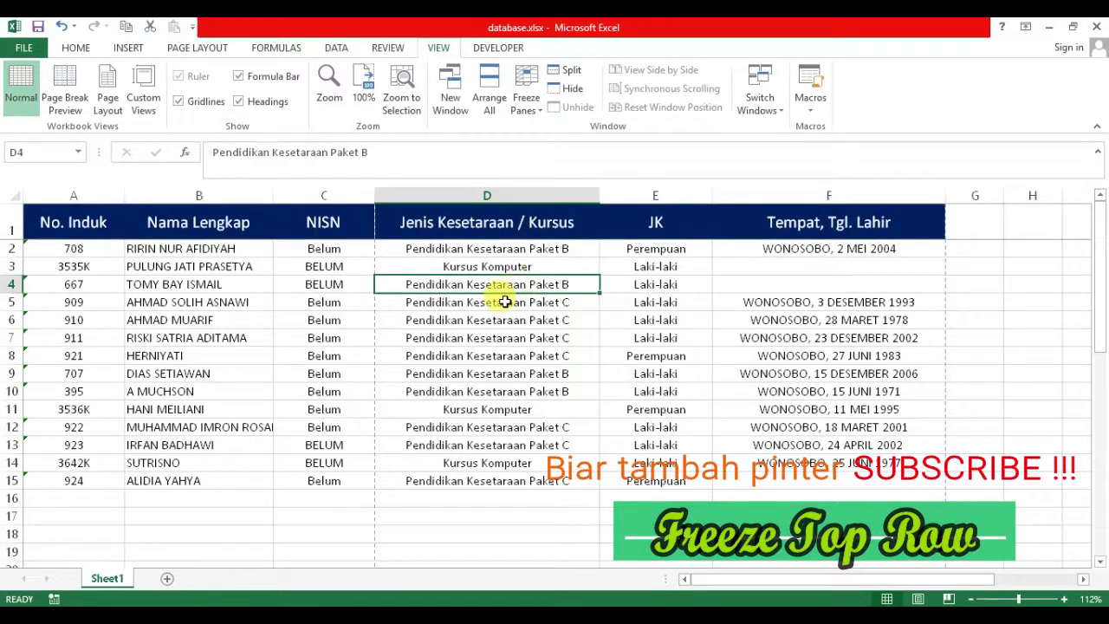
scroll(502, 301, down, 3)
scroll(503, 300, up, 1)
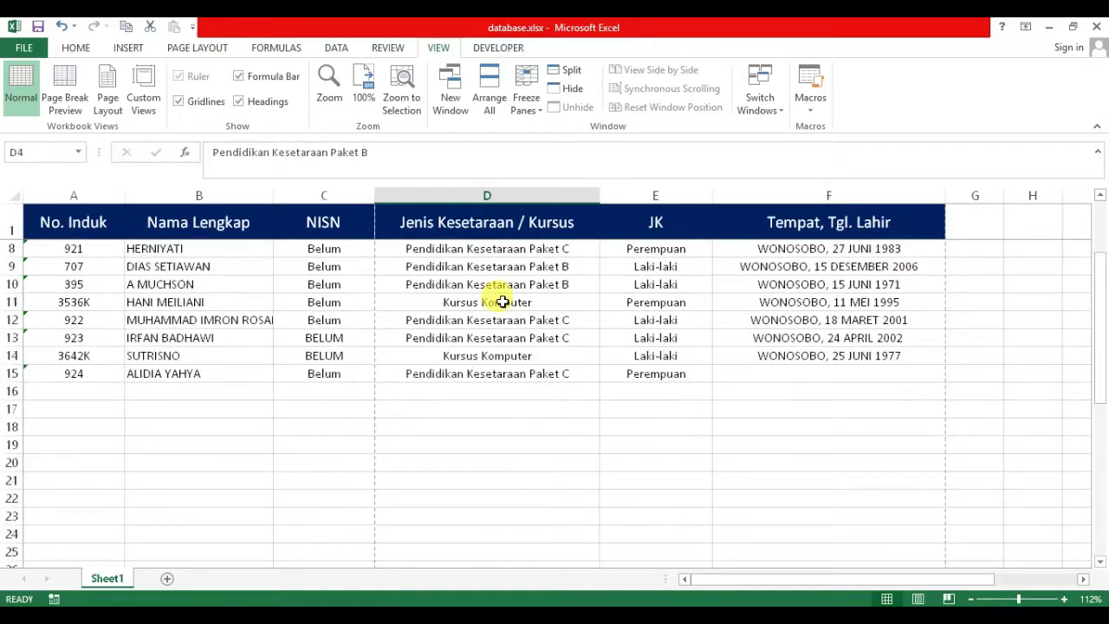
scroll(502, 301, up, 2)
scroll(502, 300, down, 5)
scroll(502, 300, up, 5)
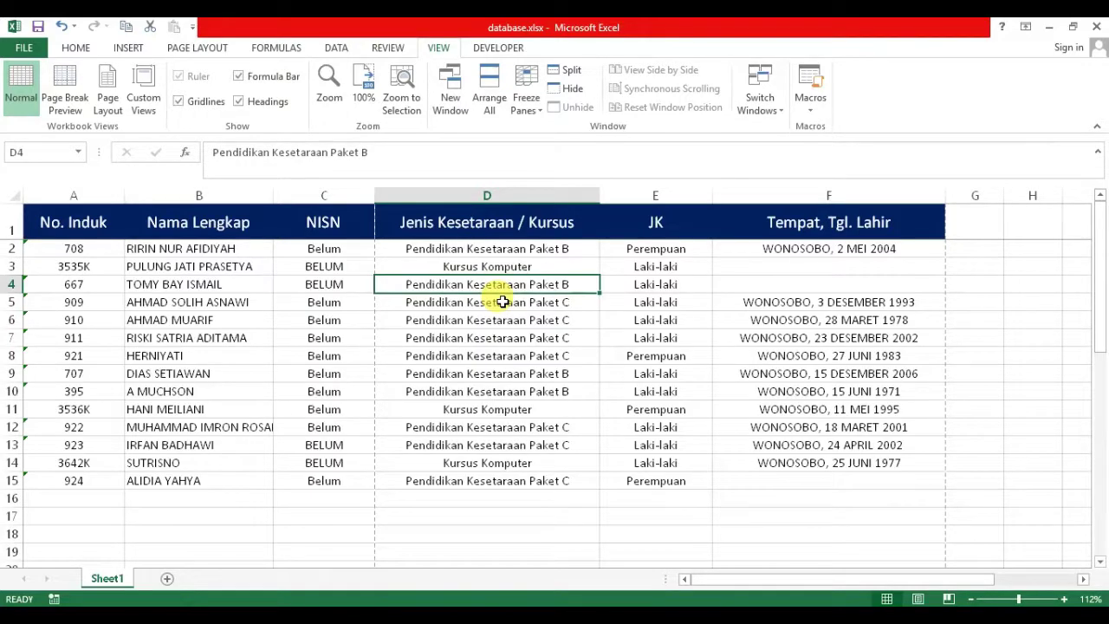
scroll(502, 300, down, 1)
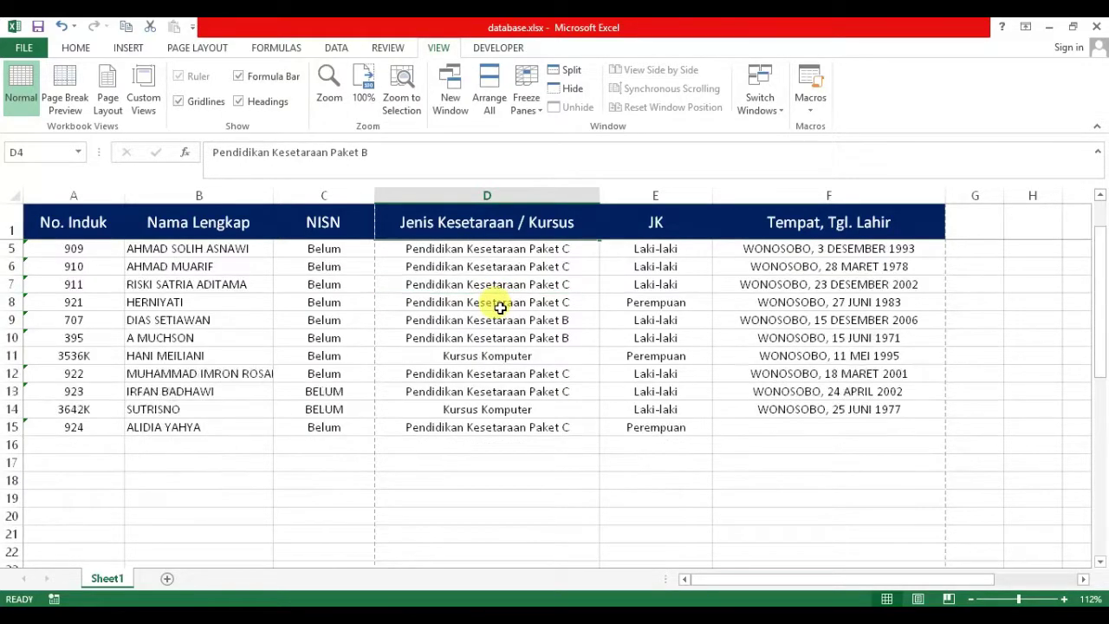
scroll(501, 305, up, 1)
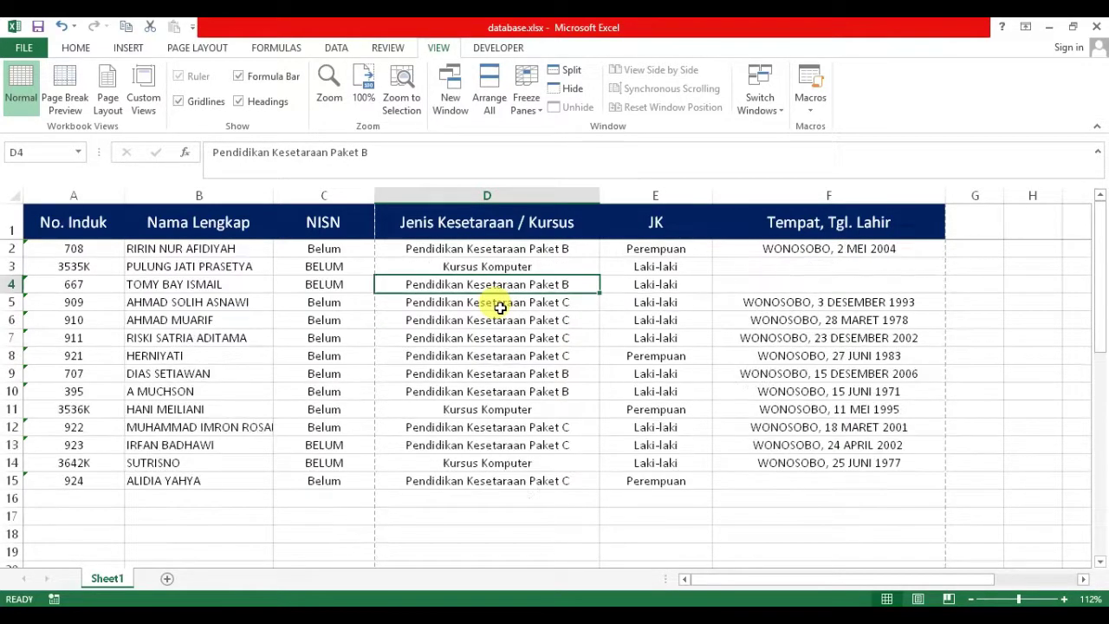
Unfreeze the header row with Freeze Panes > Unfreeze Panes and scroll to check
click(527, 97)
click(572, 143)
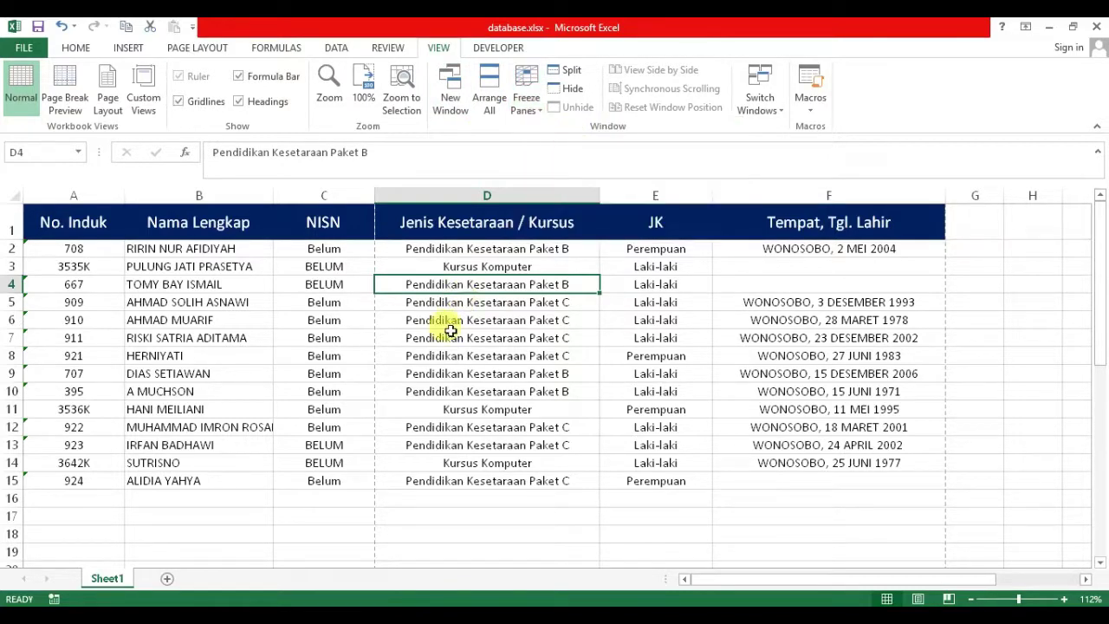
scroll(448, 333, down, 2)
scroll(446, 329, up, 2)
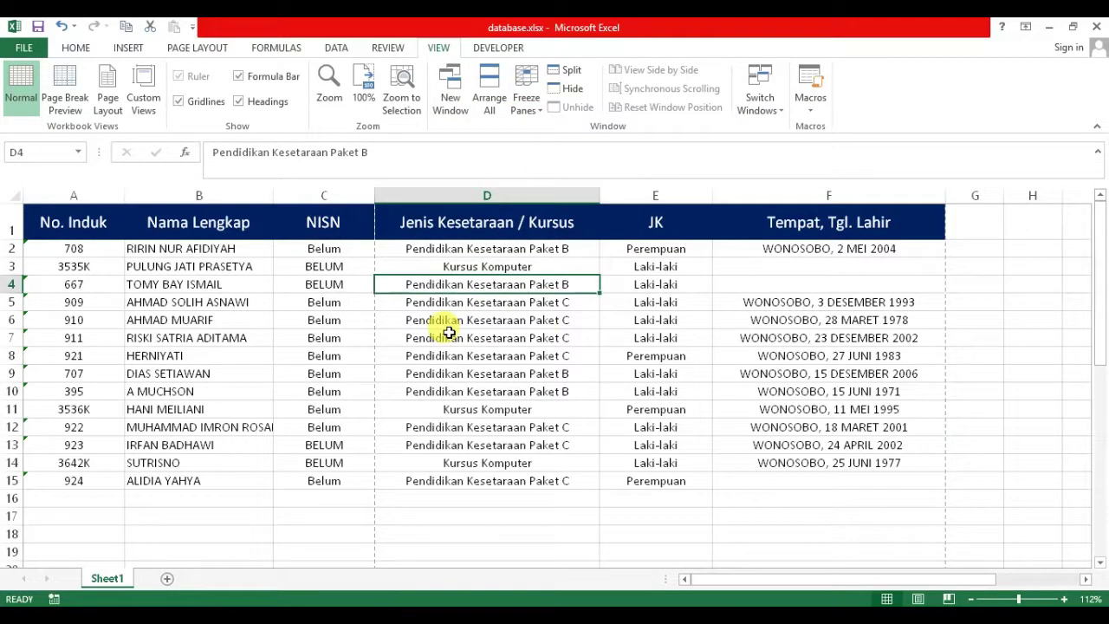
click(541, 336)
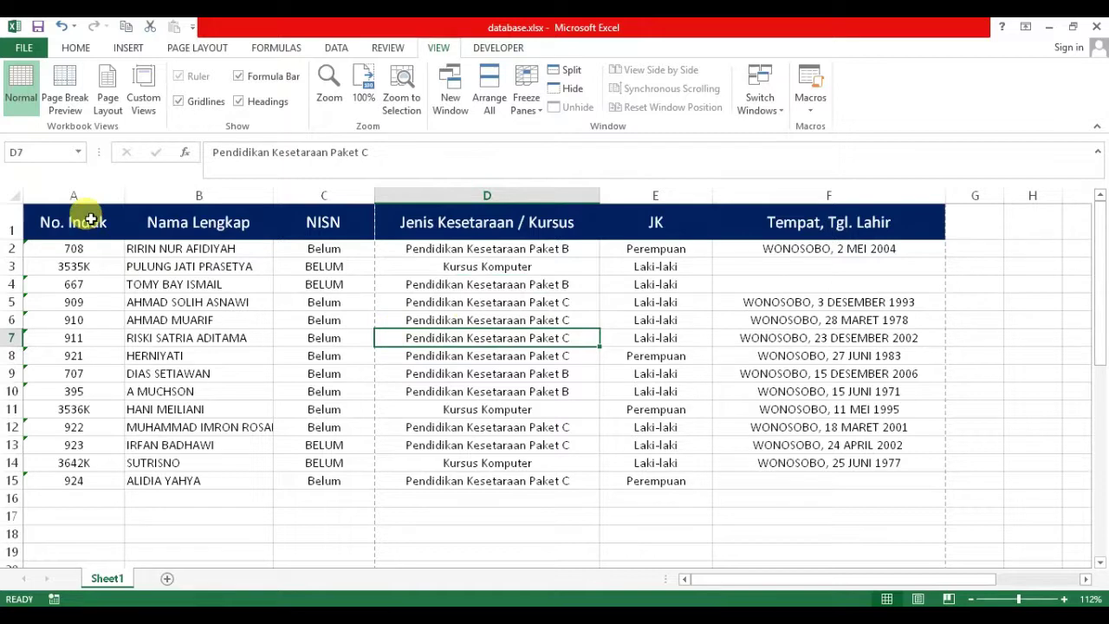
drag(80, 215, 80, 477)
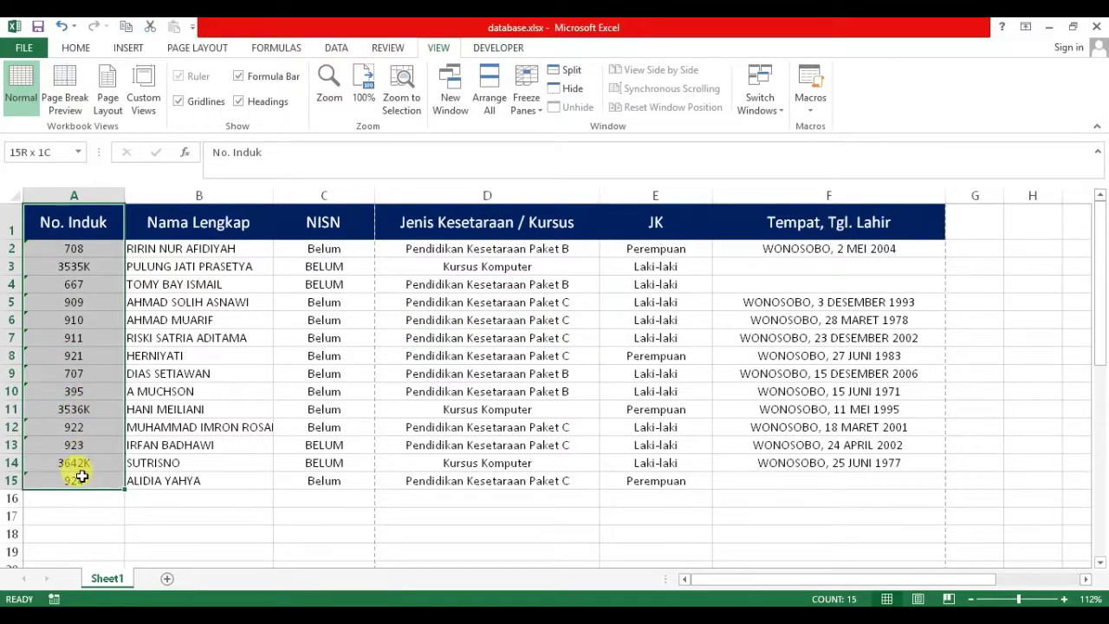
drag(64, 215, 441, 217)
drag(81, 218, 86, 286)
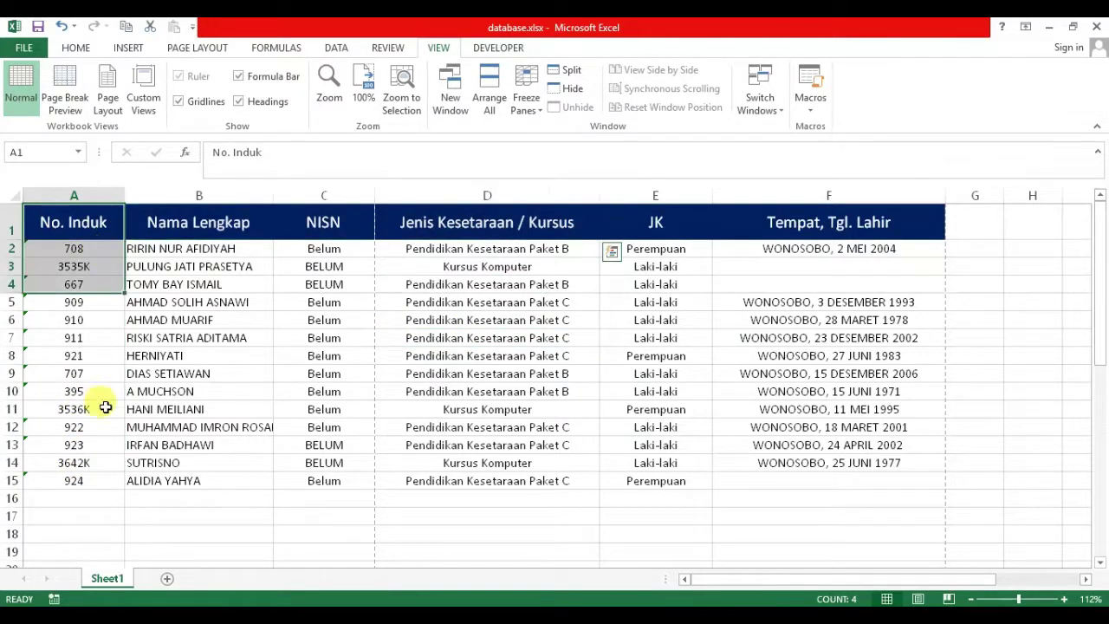
drag(105, 407, 99, 479)
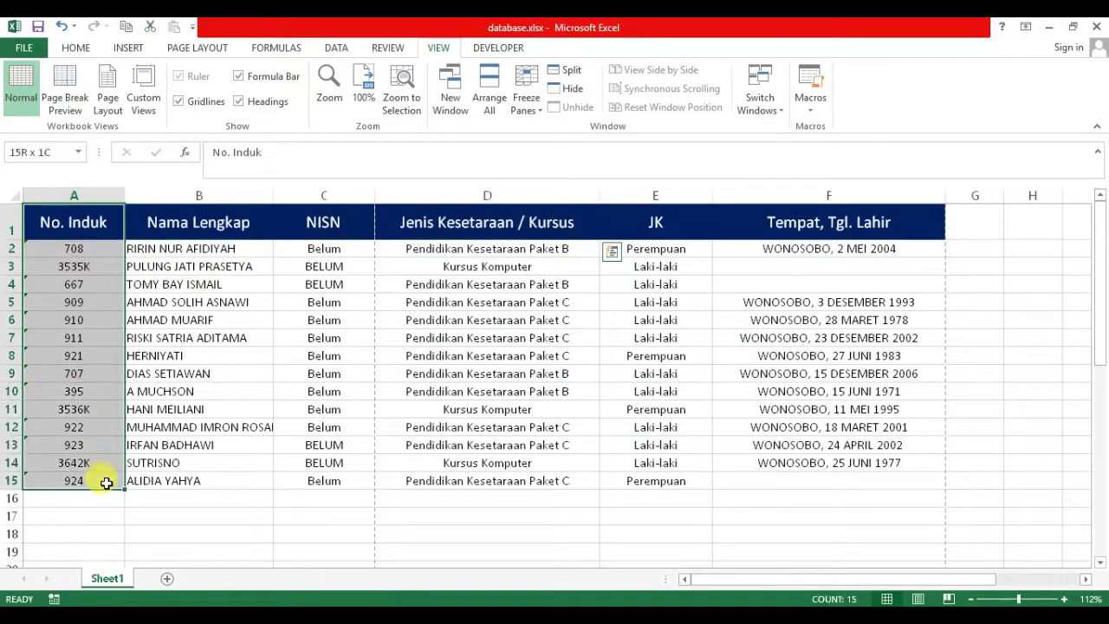
click(251, 373)
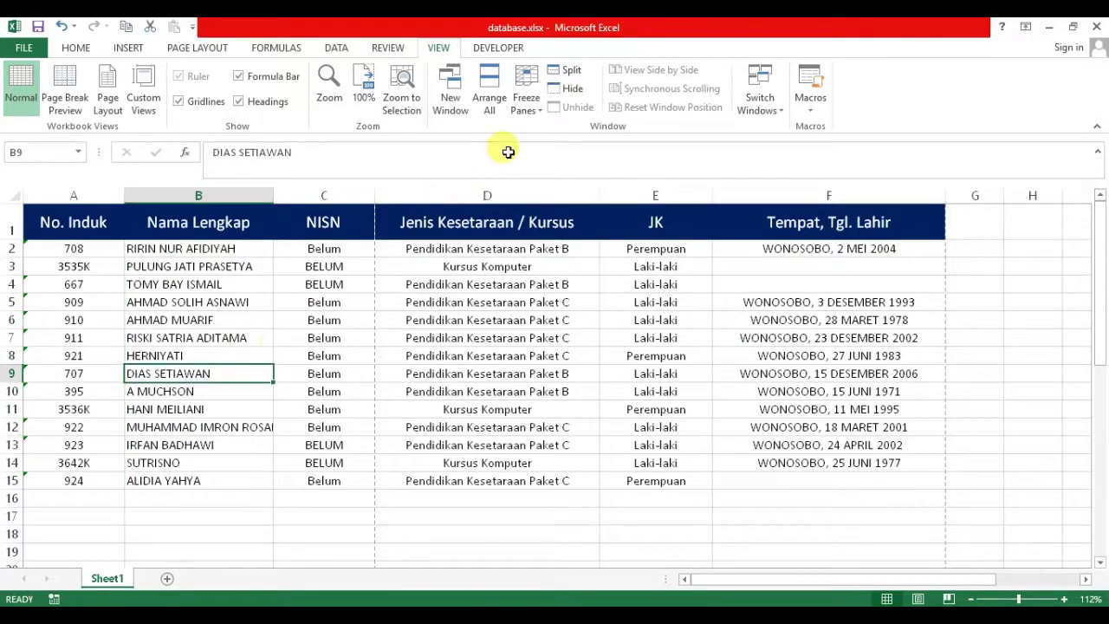
click(525, 111)
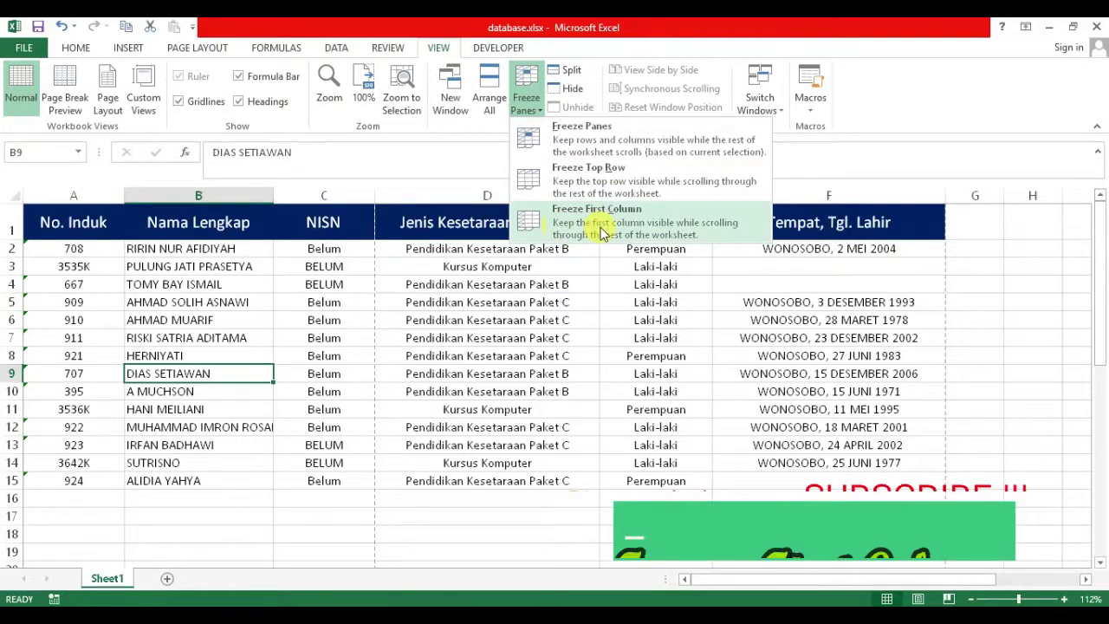
Apply Freeze First Column and scroll sideways to test it
click(571, 229)
click(347, 338)
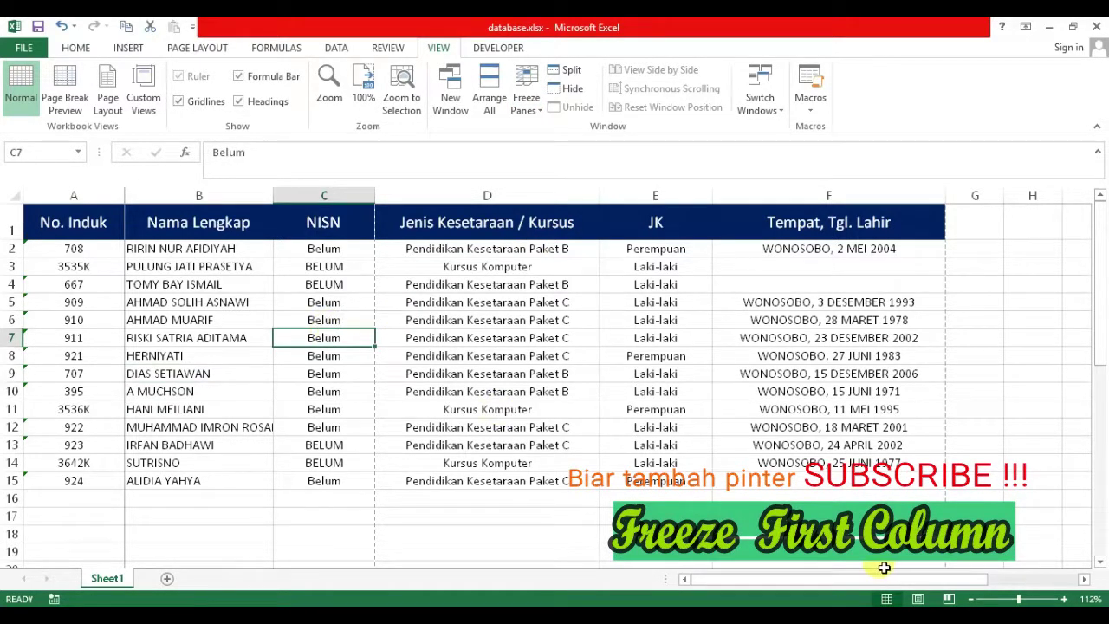
mouse_move(791, 584)
mouse_down()
mouse_move(878, 572)
mouse_move(672, 574)
mouse_up()
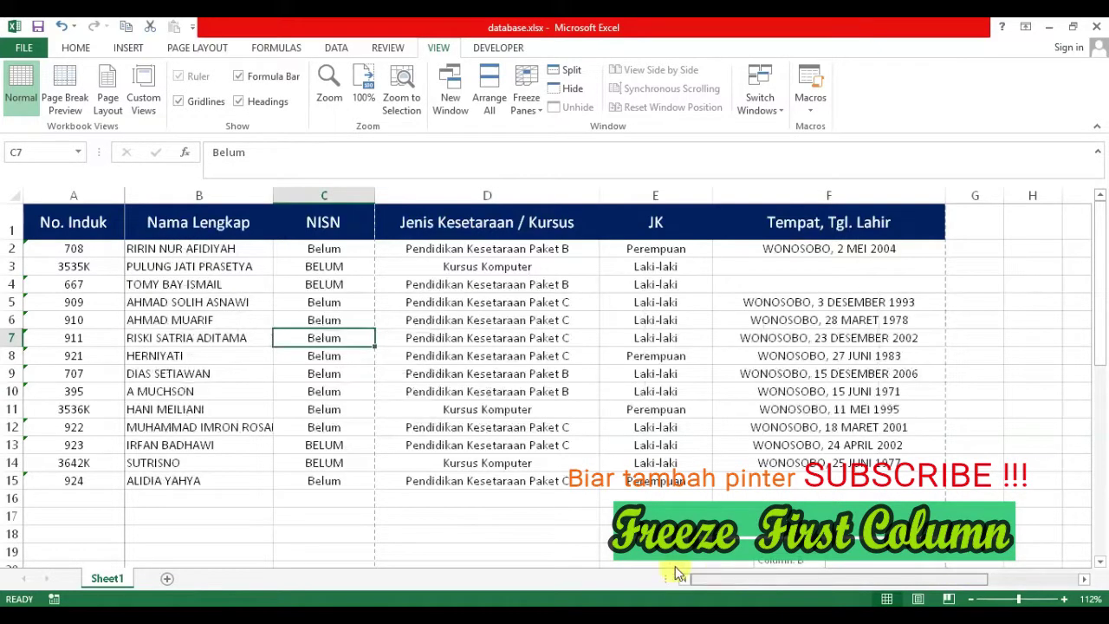
Select column A, then freeze panes above and left of cell B8
click(48, 223)
drag(73, 222, 75, 465)
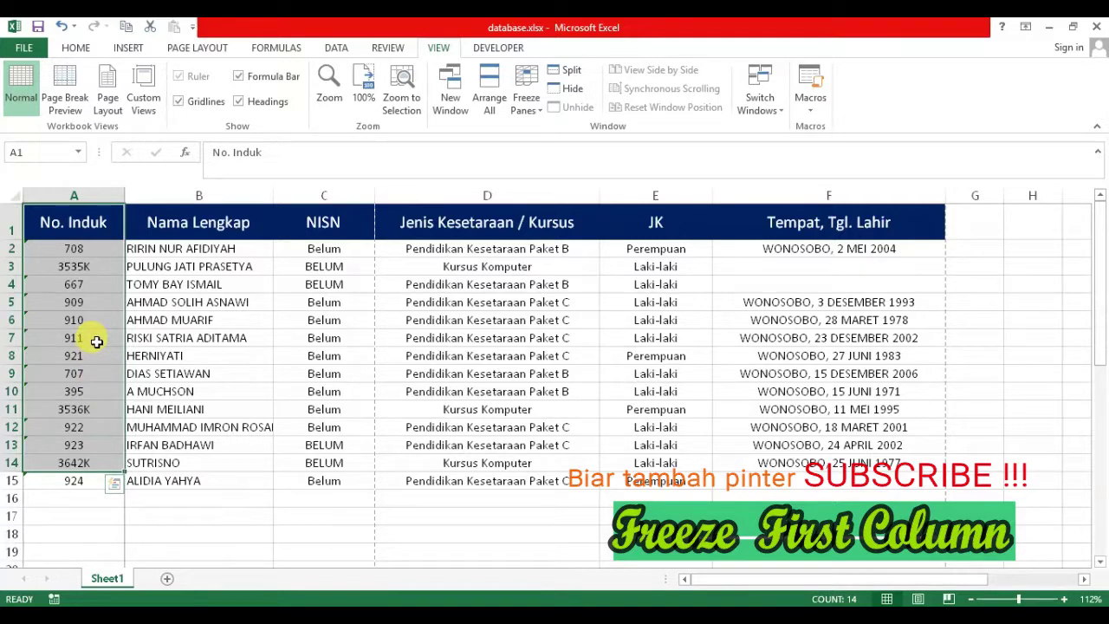
click(214, 351)
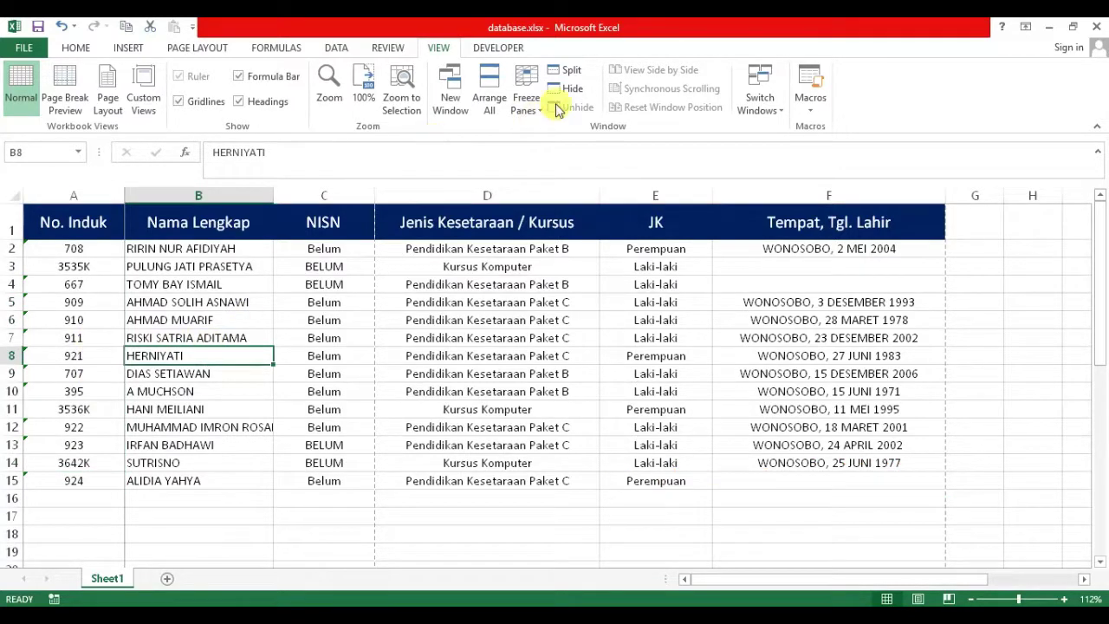
click(527, 104)
click(551, 135)
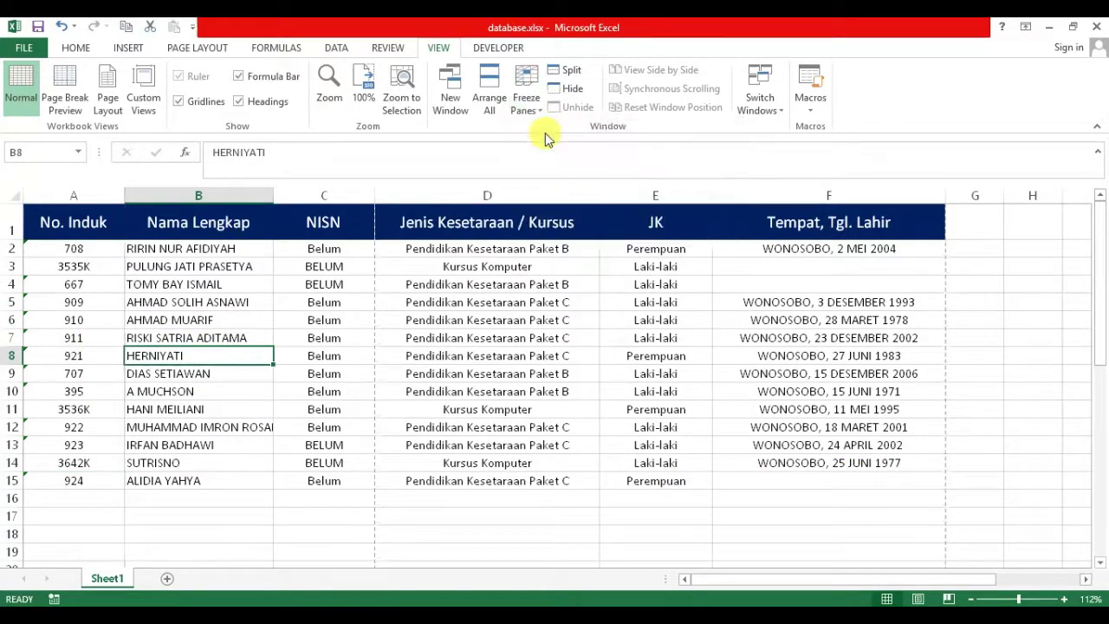
click(416, 337)
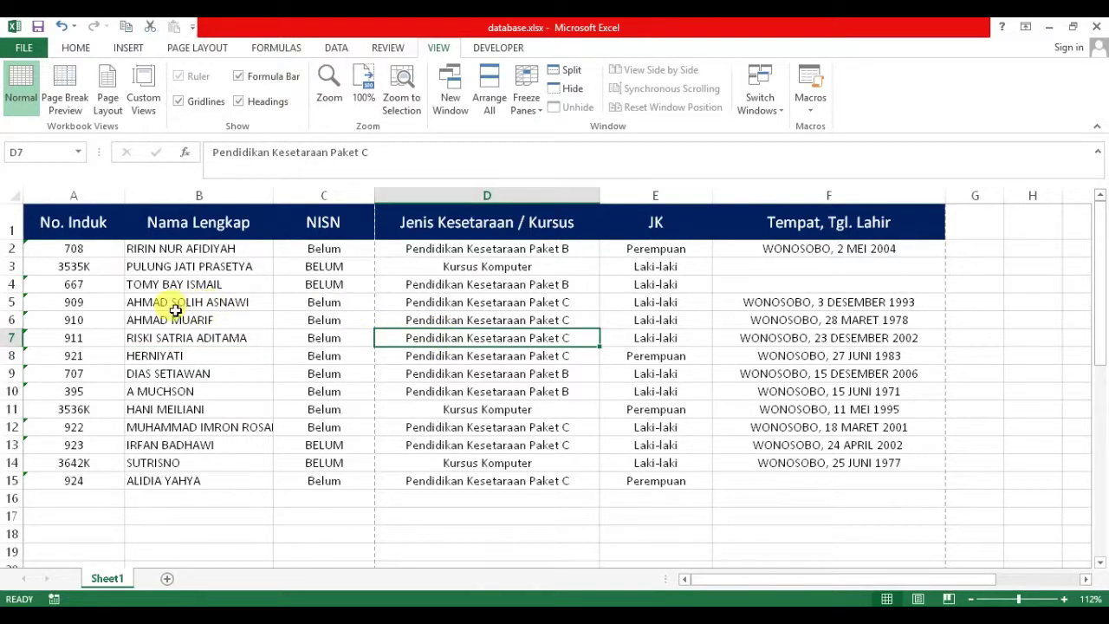
Copy header row 1 of the student table
click(15, 221)
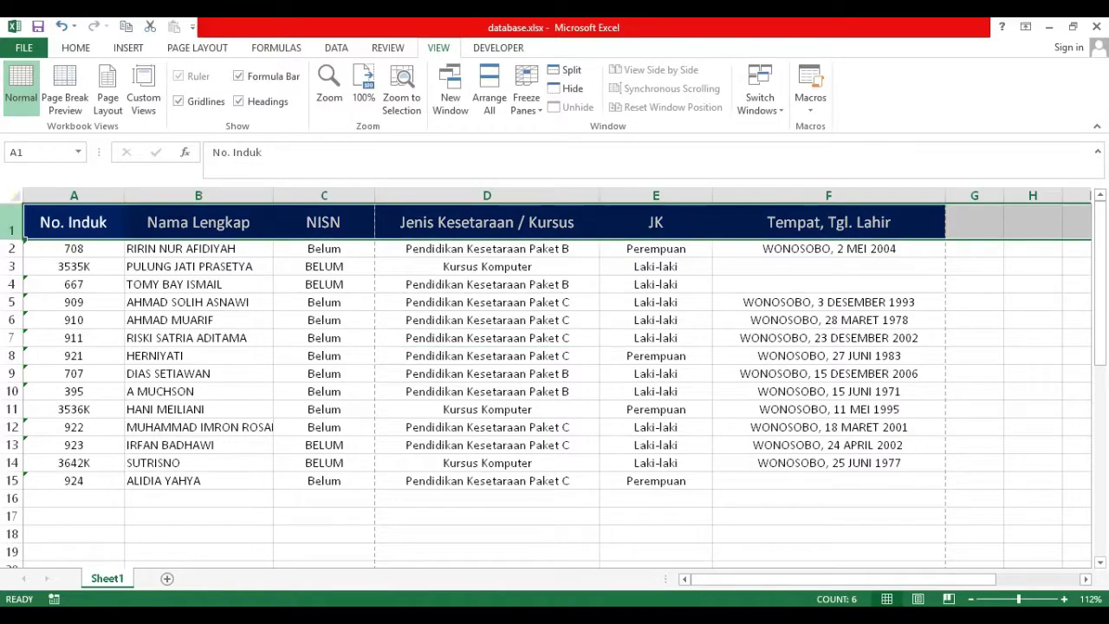
right_click(14, 217)
click(26, 245)
Insert three blank rows above the header and select A1:F1 for the title
drag(12, 228, 11, 282)
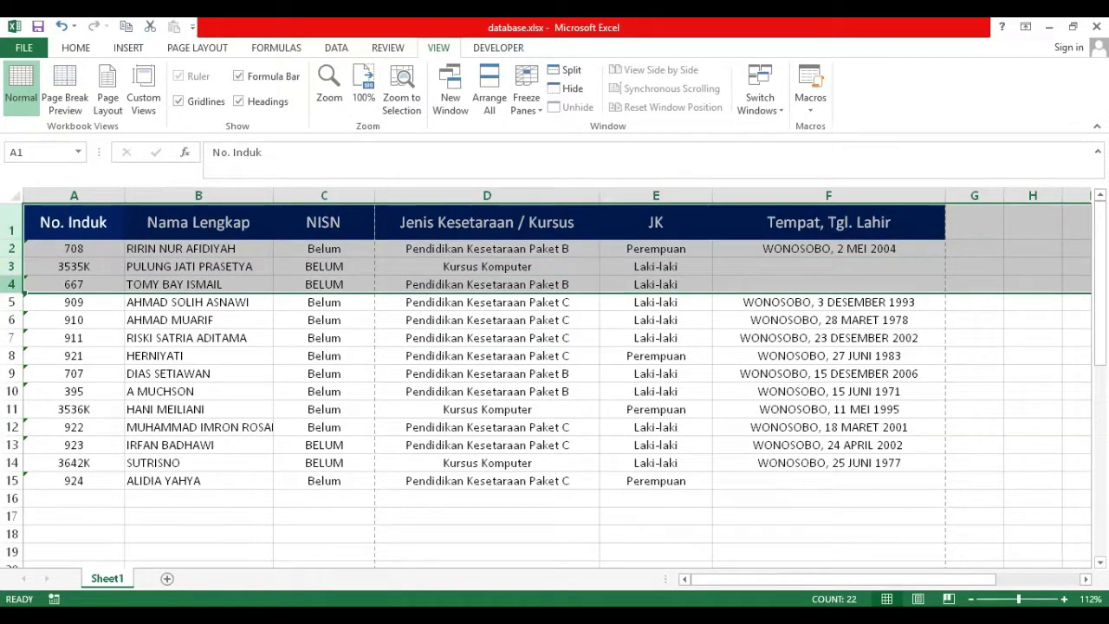
drag(13, 228, 14, 270)
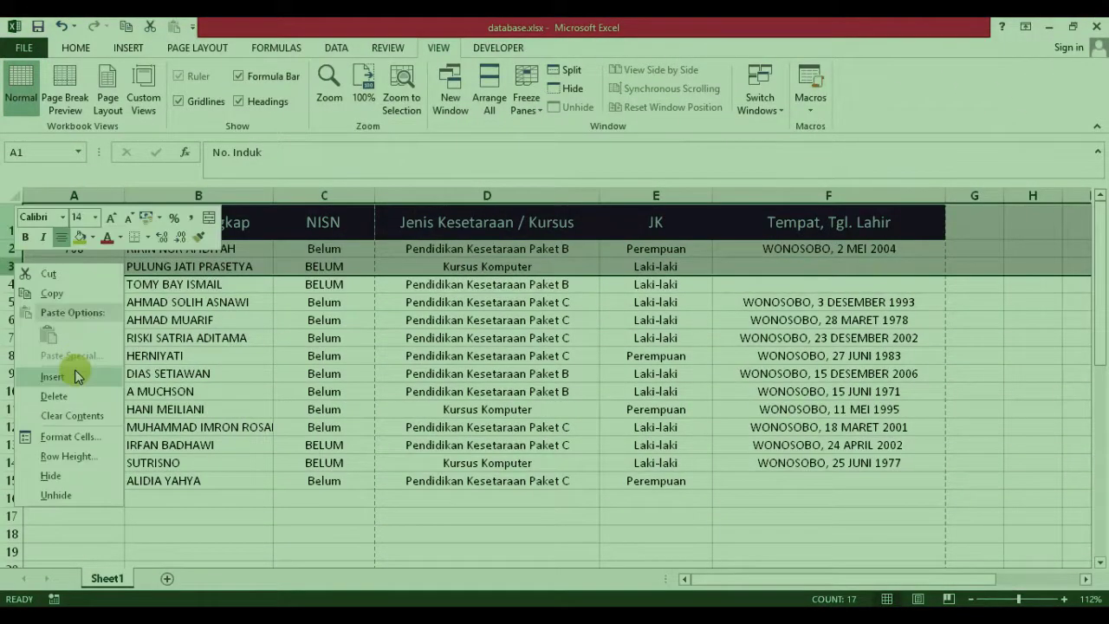
click(77, 376)
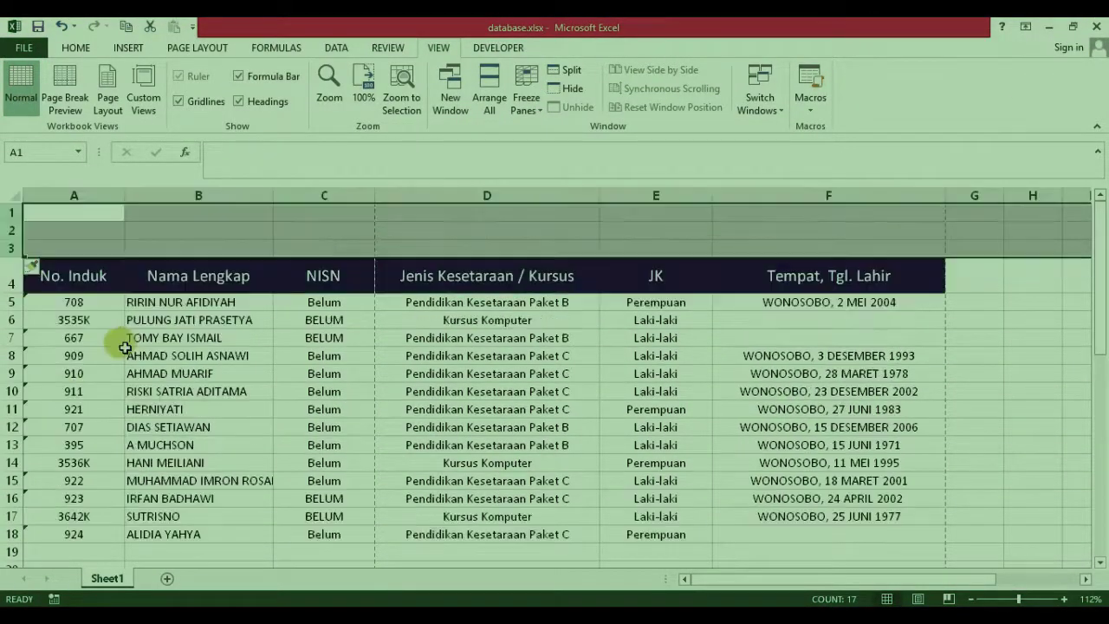
drag(829, 213, 78, 215)
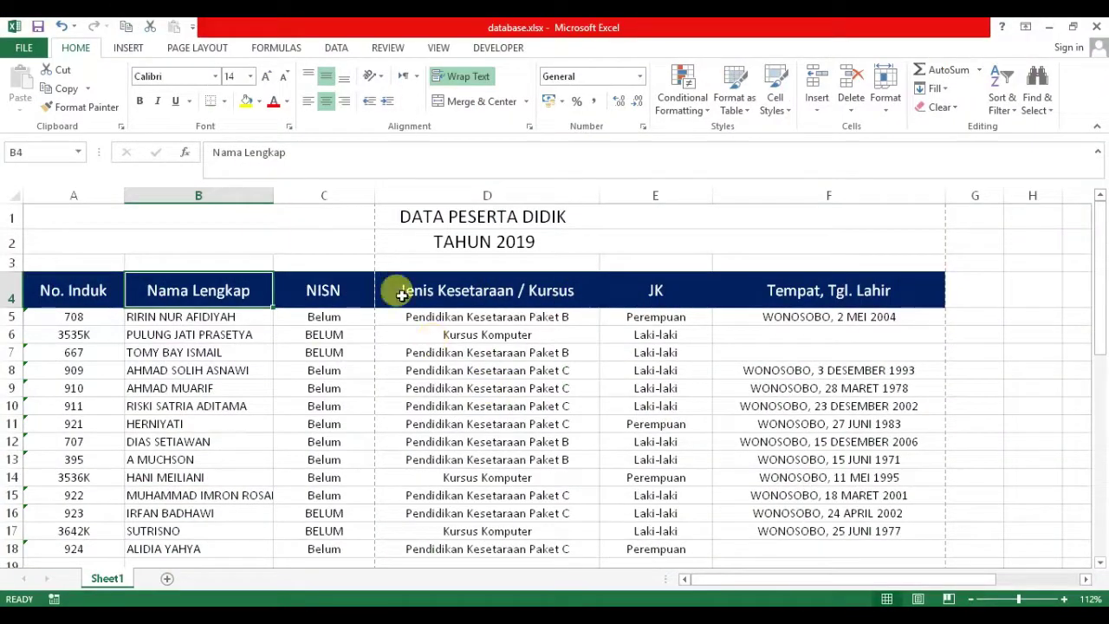
Check the title area and column A, then pick cell B5 as the freeze point
drag(448, 215, 446, 286)
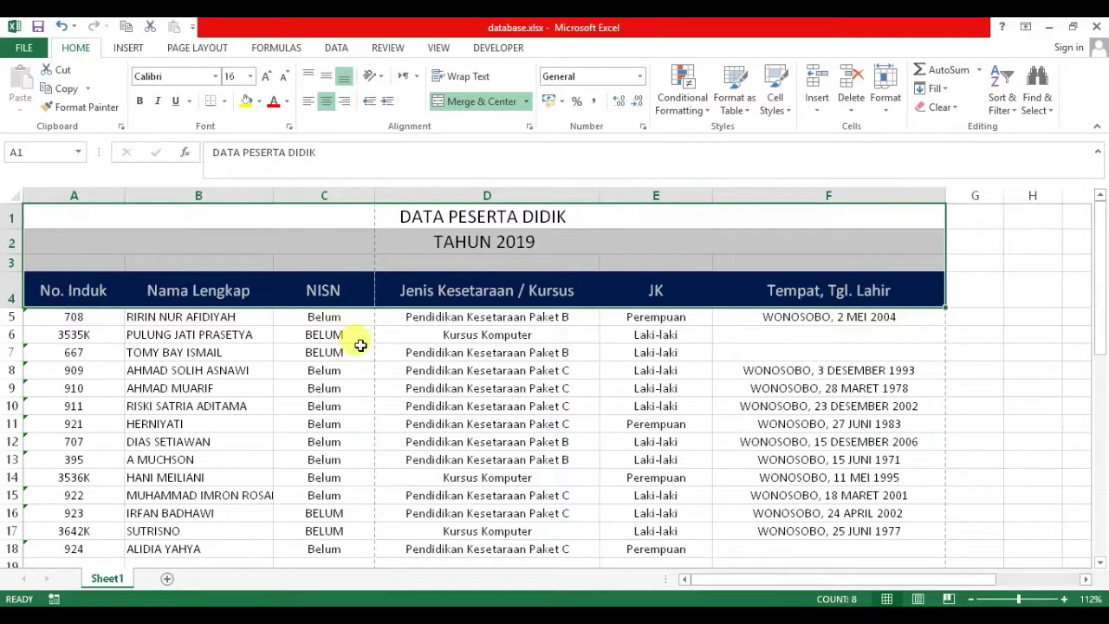
click(361, 351)
click(74, 194)
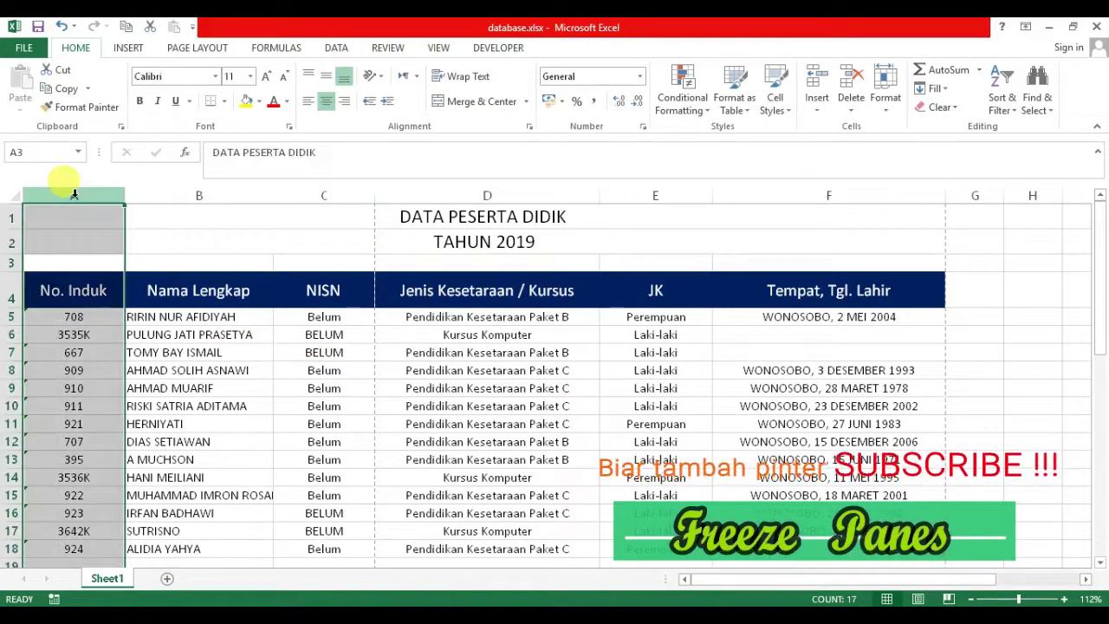
ctrl+click(461, 191)
click(461, 368)
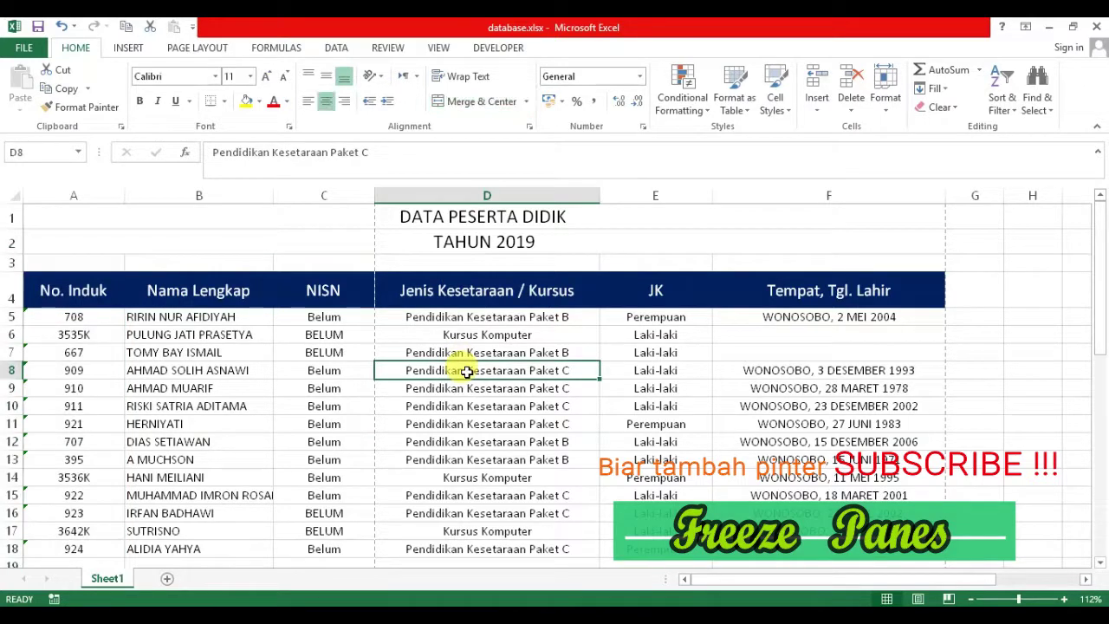
click(179, 320)
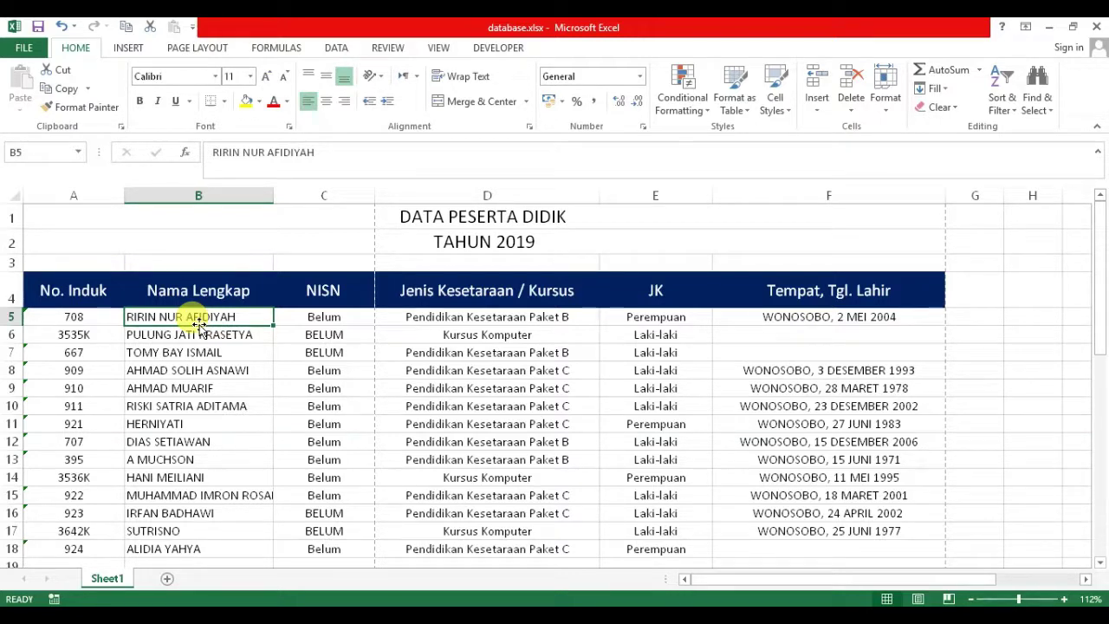
click(308, 443)
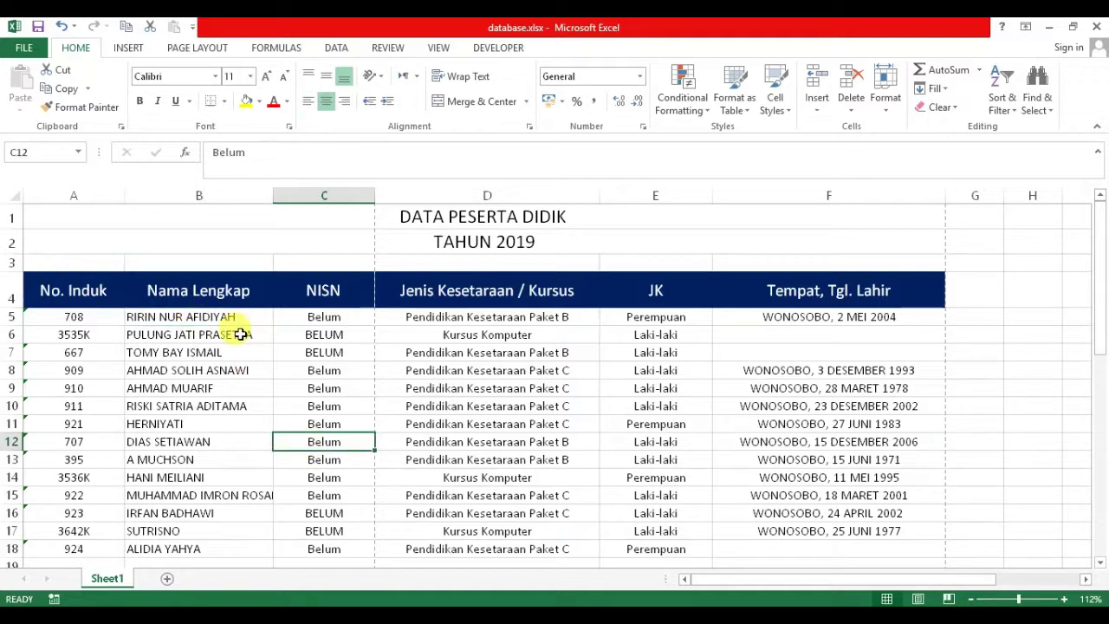
click(208, 318)
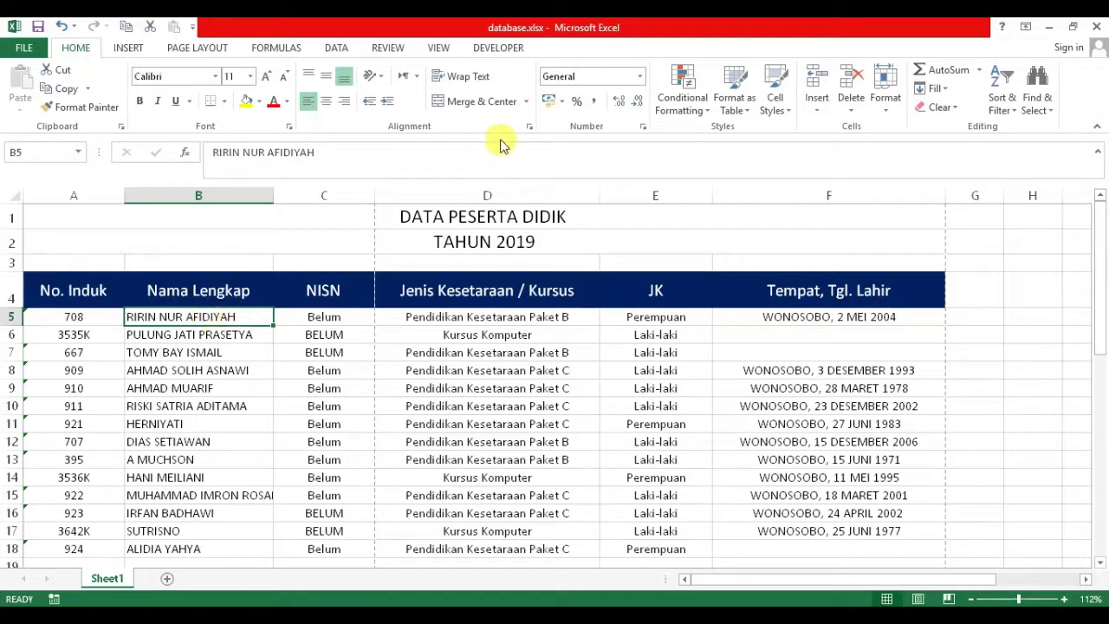
click(438, 53)
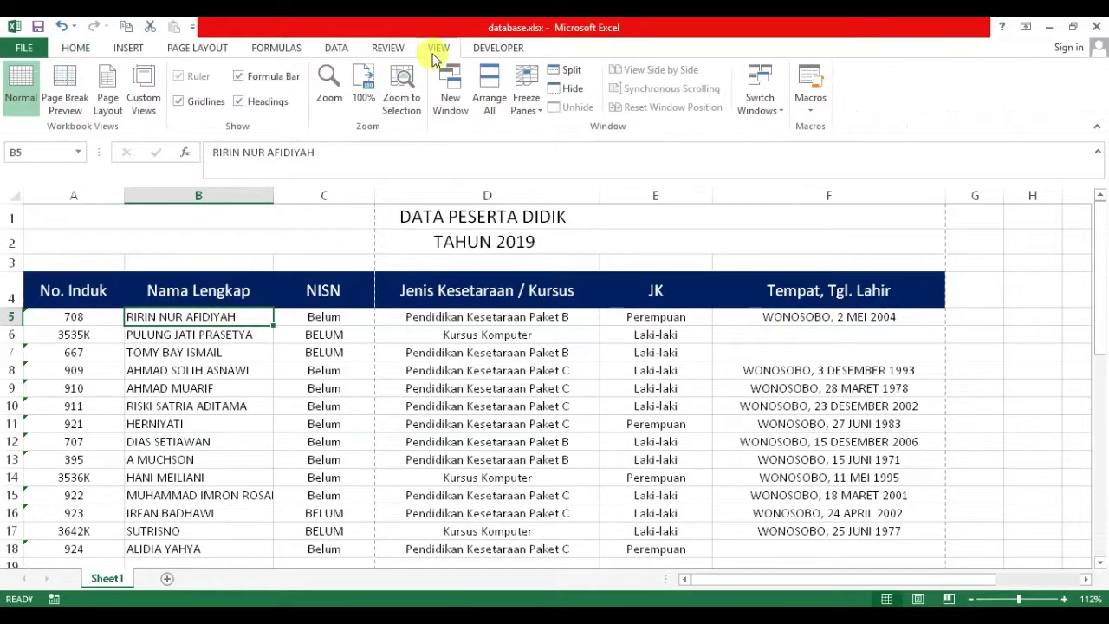
Freeze panes at B5 and scroll to confirm rows 1–4 and column A stay fixed
click(528, 102)
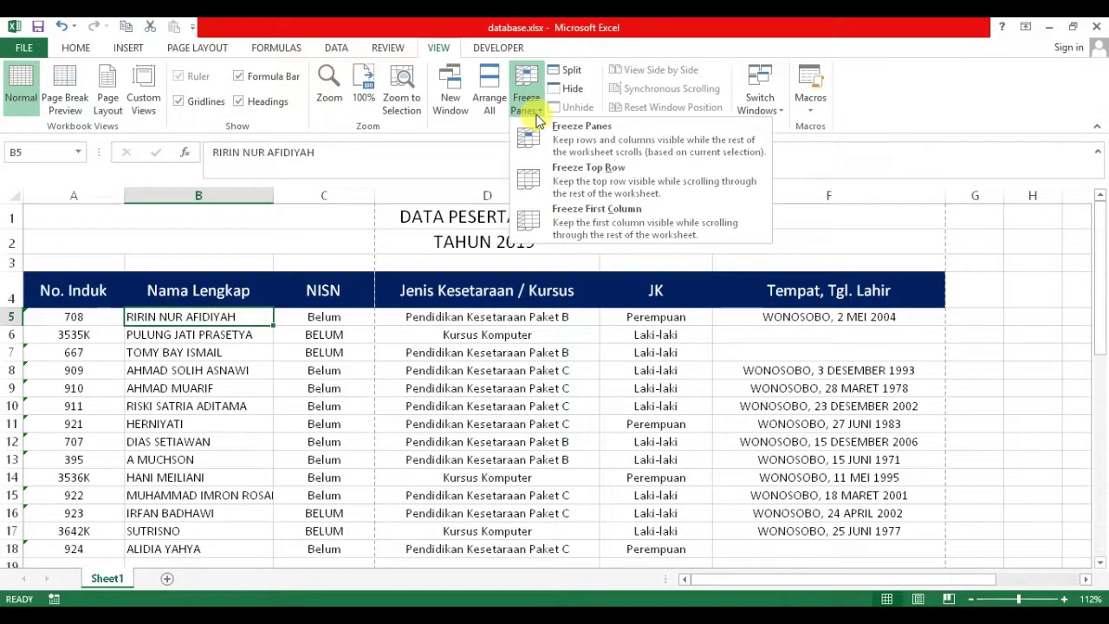
click(609, 143)
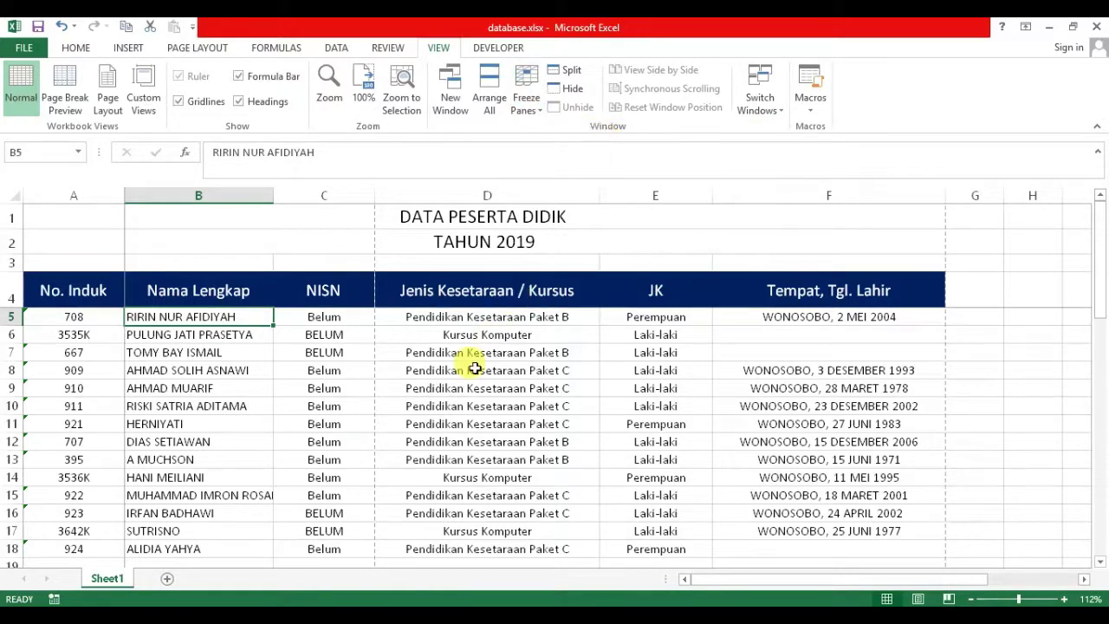
scroll(474, 366, down, 2)
scroll(473, 360, down, 1)
scroll(471, 359, up, 3)
scroll(481, 312, down, 1)
scroll(488, 275, down, 3)
drag(482, 213, 494, 283)
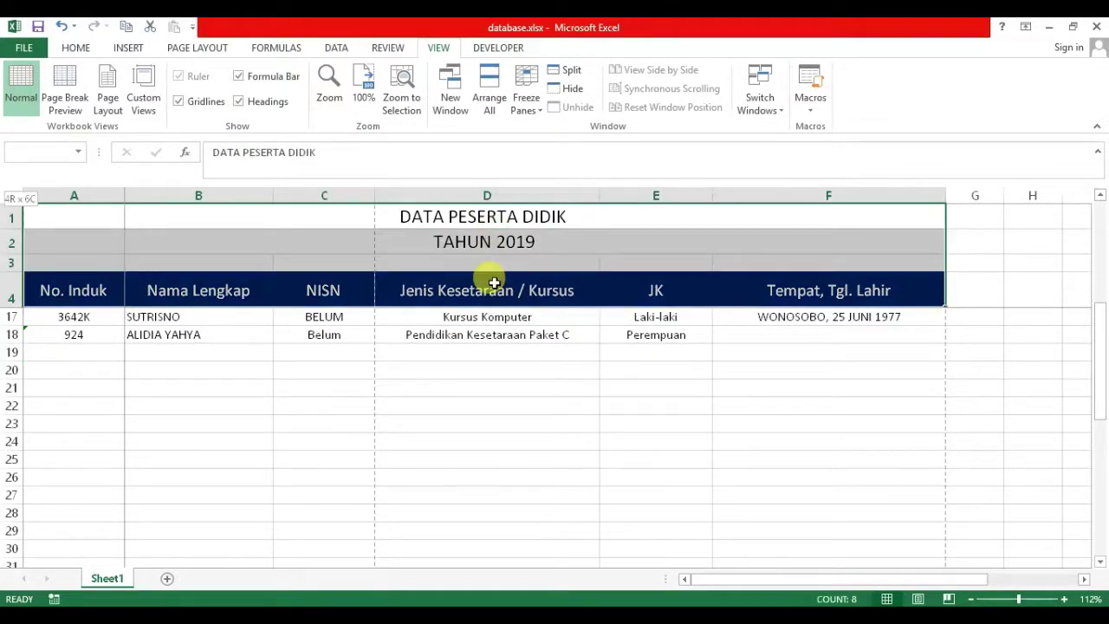
scroll(416, 353, up, 1)
scroll(416, 354, up, 3)
click(248, 371)
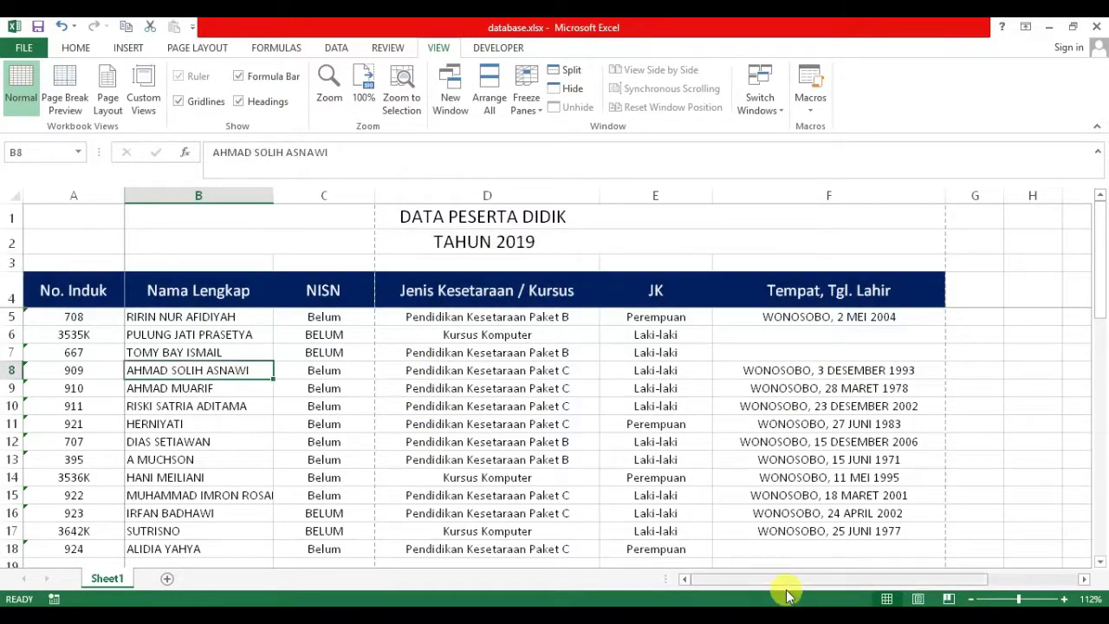
mouse_move(736, 581)
mouse_down()
mouse_move(920, 581)
mouse_move(669, 580)
mouse_up()
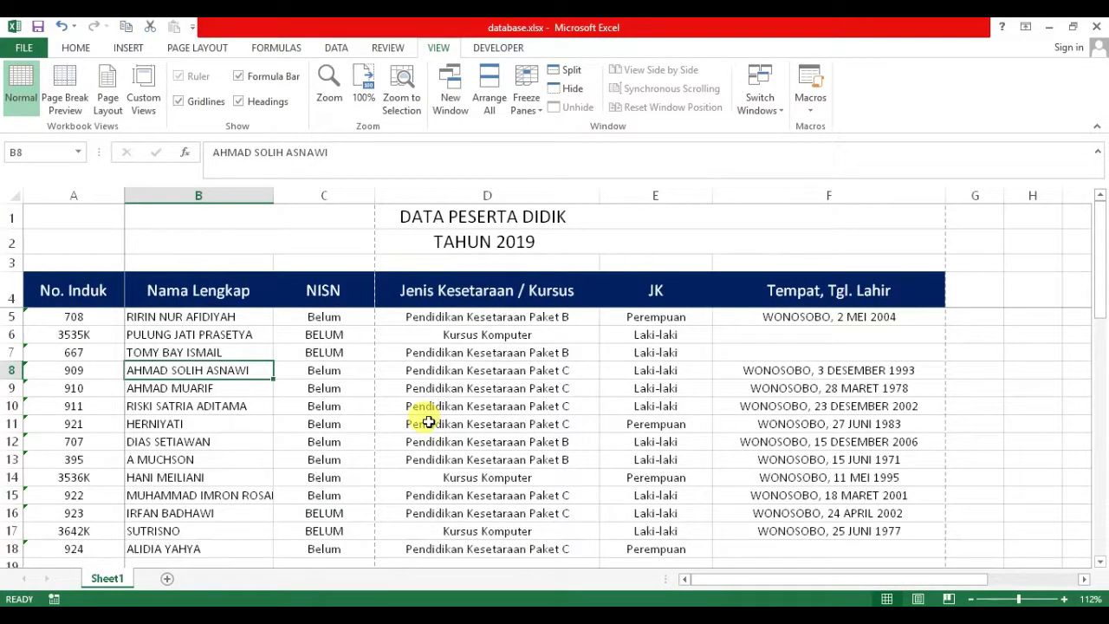
Unfreeze all panes and scroll to confirm nothing stays fixed
click(526, 102)
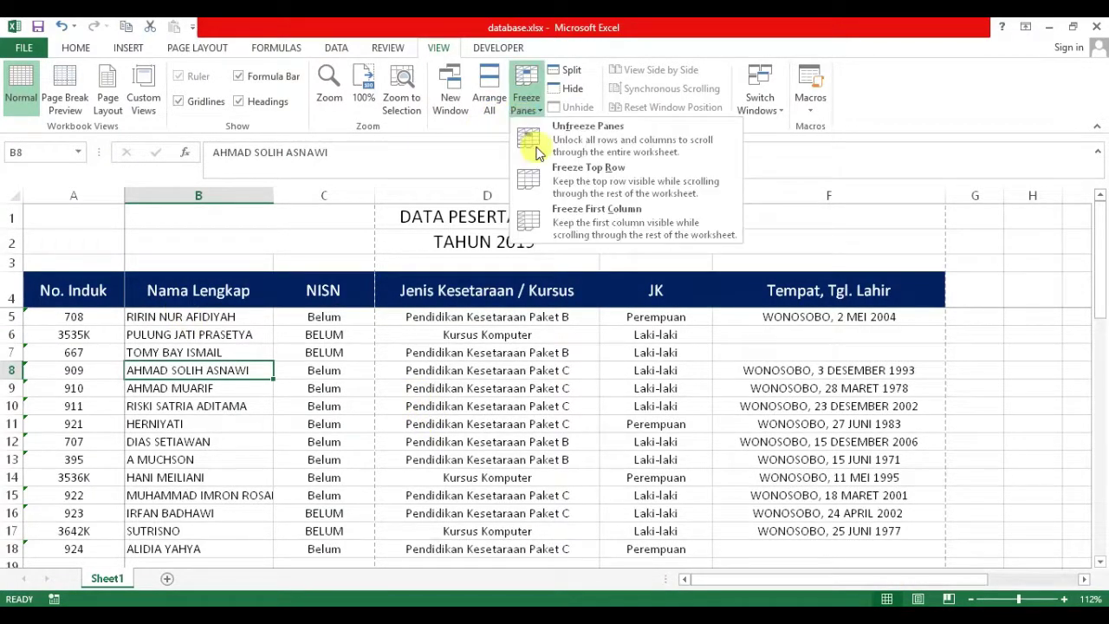
click(538, 152)
scroll(359, 372, down, 3)
scroll(360, 372, down, 1)
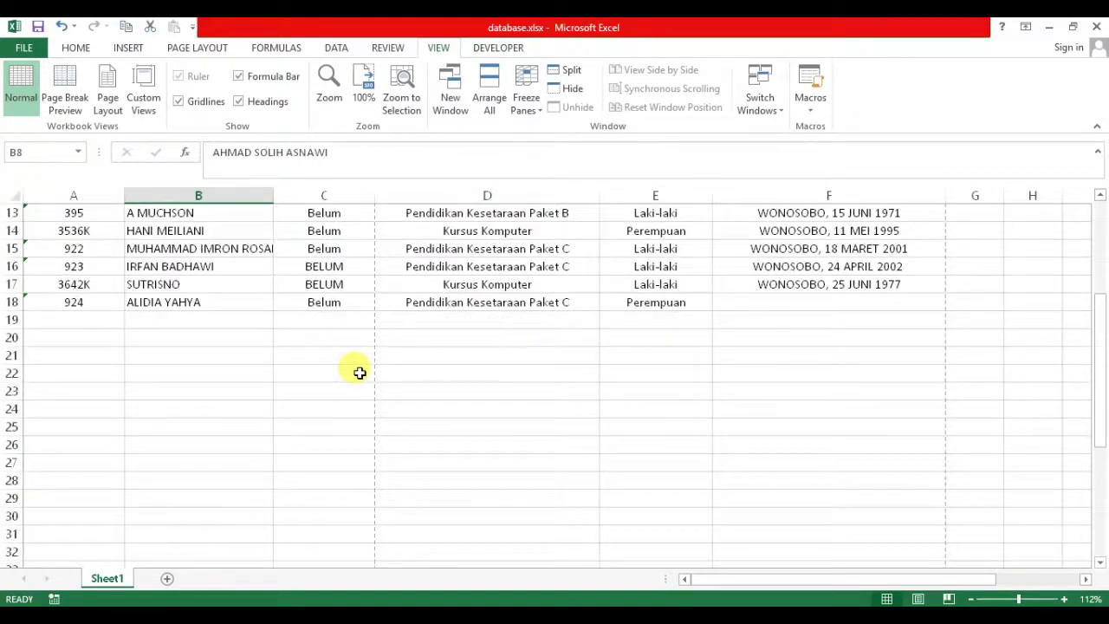
scroll(359, 371, up, 4)
Freeze panes at cell B4 and scroll to test that rows 1–3 stay fixed
click(218, 291)
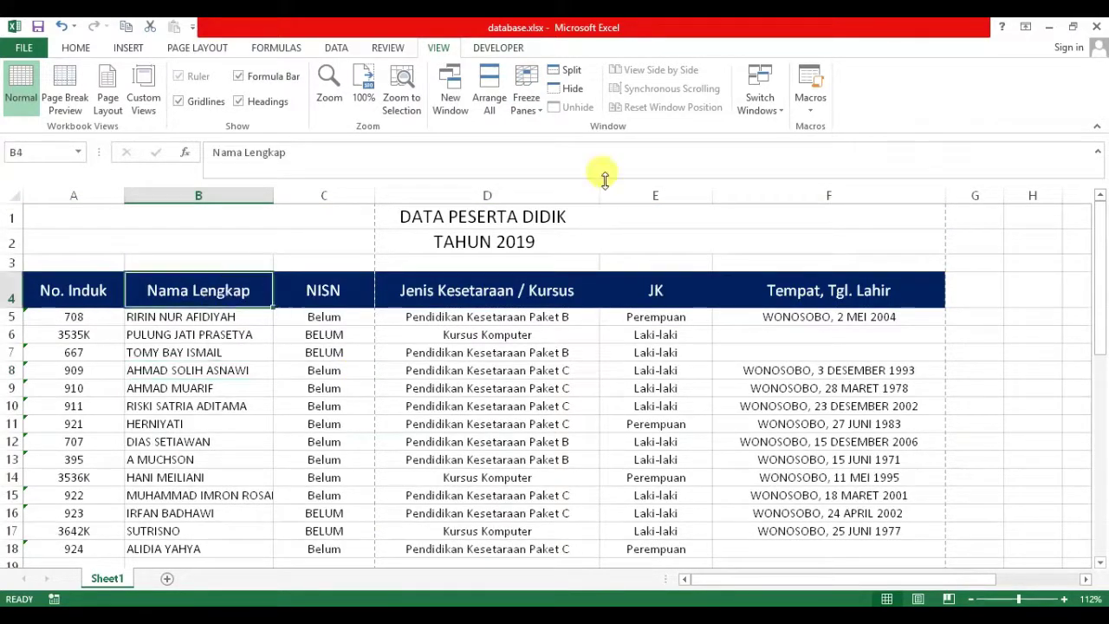
click(526, 97)
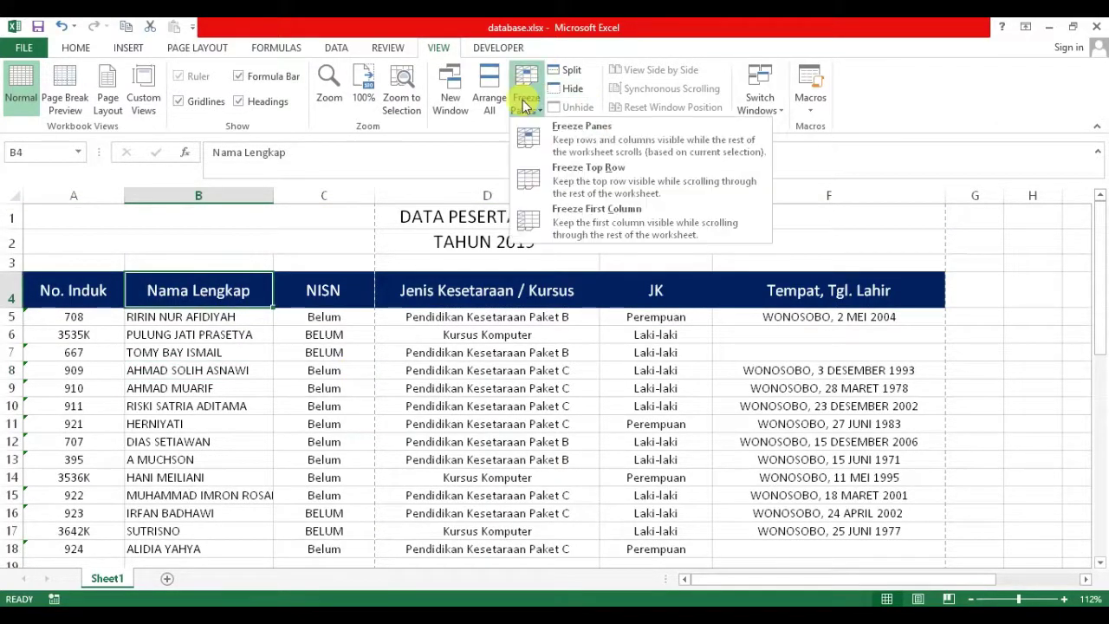
click(558, 145)
scroll(454, 315, down, 2)
scroll(455, 321, down, 3)
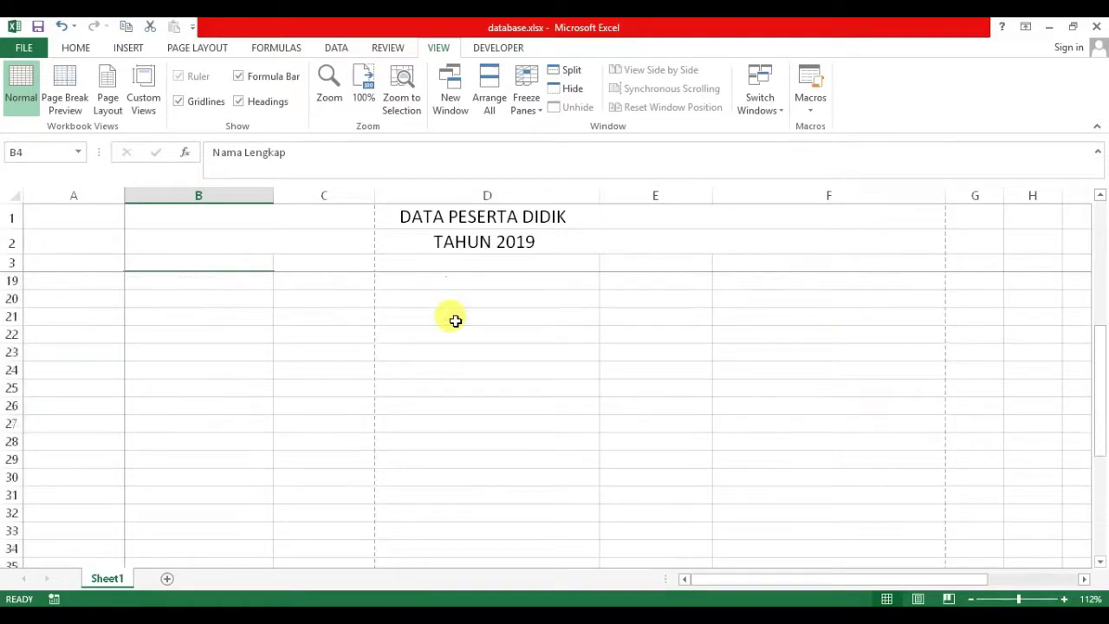
scroll(455, 321, up, 4)
scroll(446, 315, up, 1)
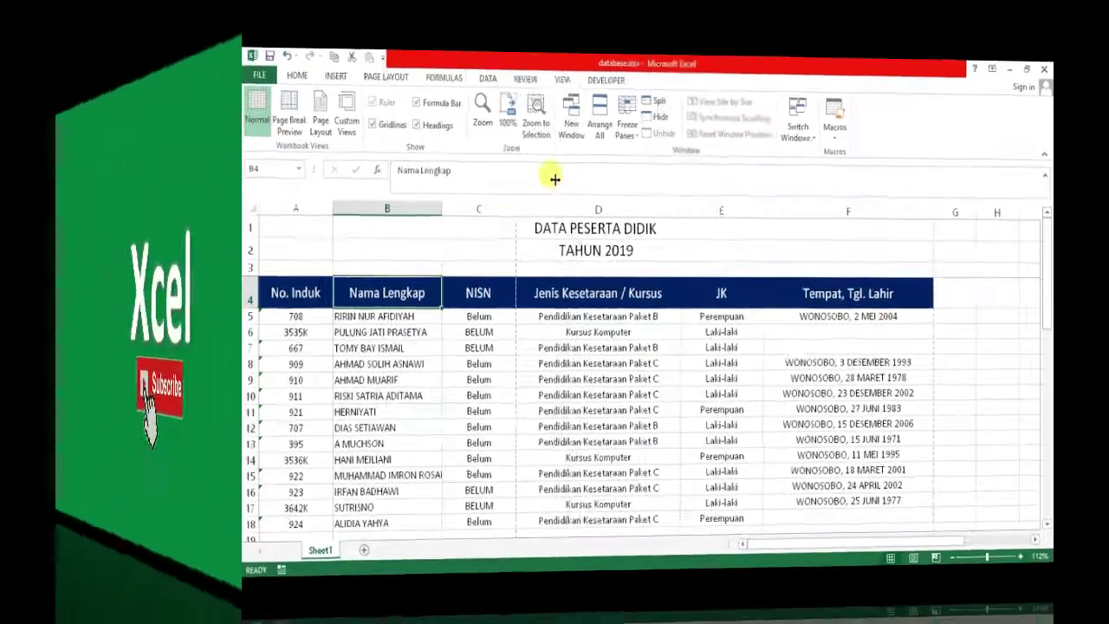